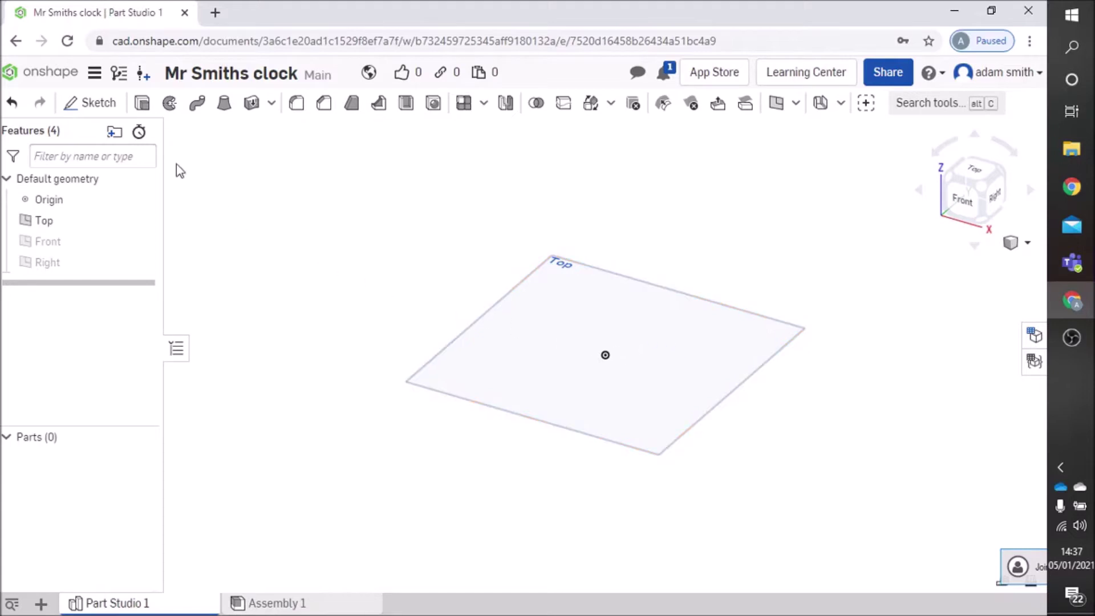
- Start a new sketch on the Top plane and view it from straight above
{"action": "left_click", "coordinate": [95, 108]}
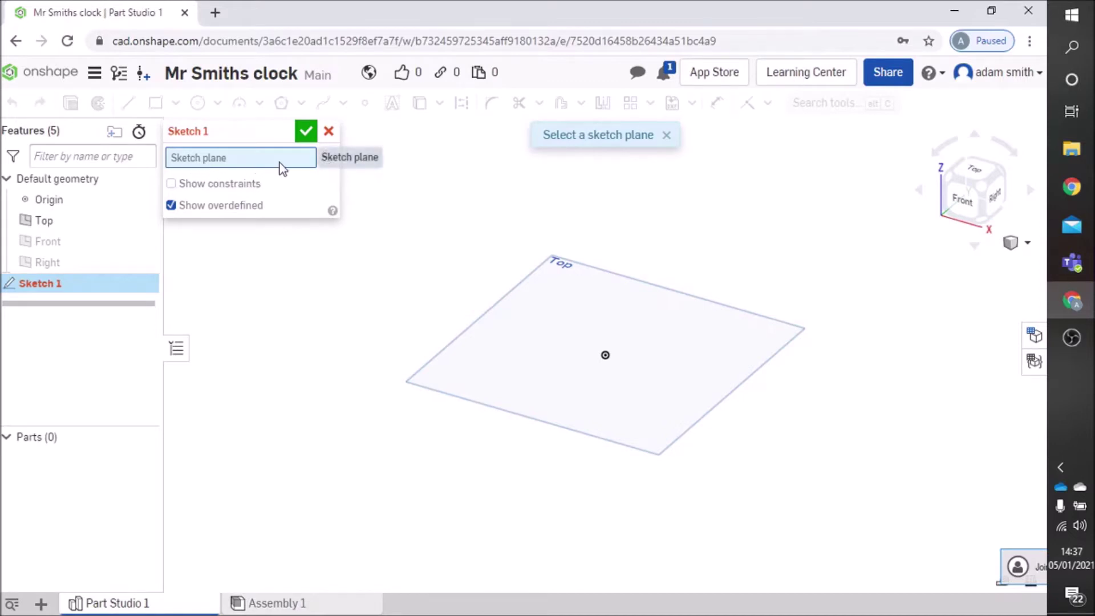
{"action": "left_click", "coordinate": [609, 319]}
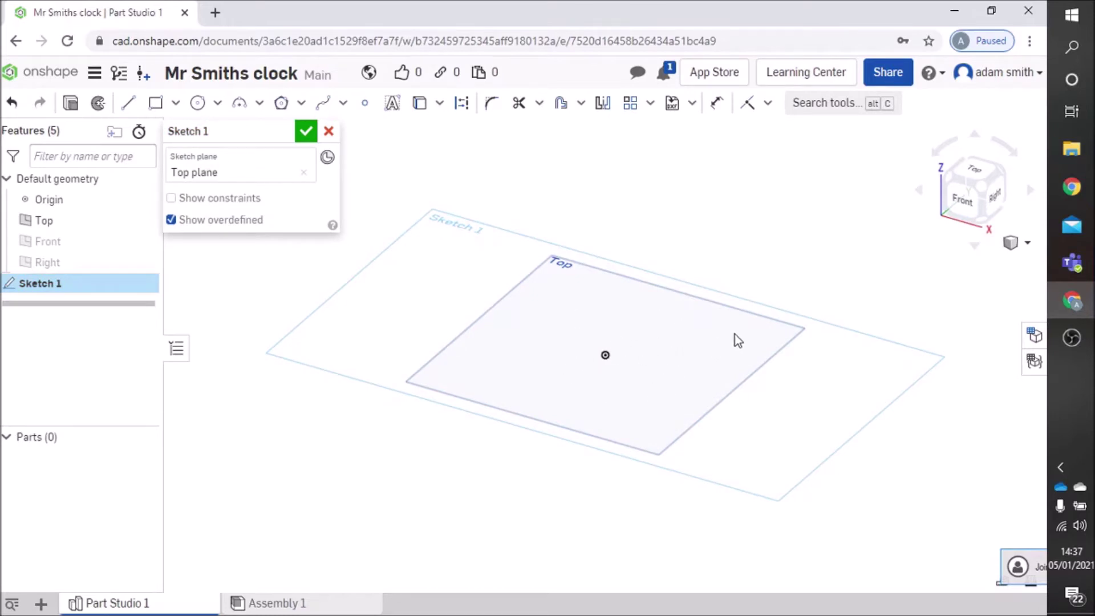
{"action": "left_click", "coordinate": [978, 177]}
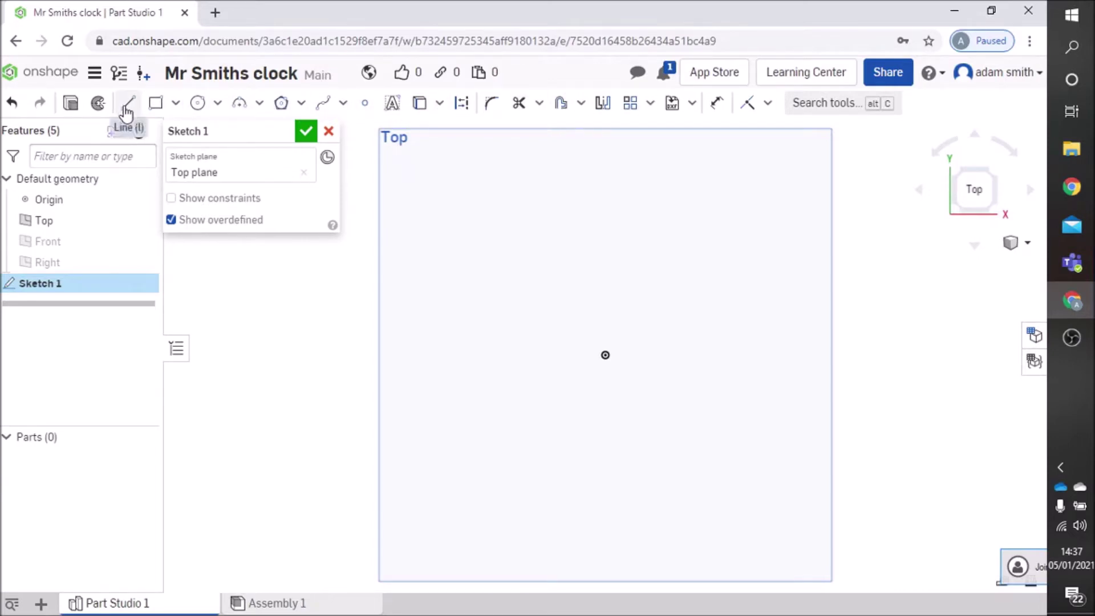
{"action": "left_click", "coordinate": [176, 105]}
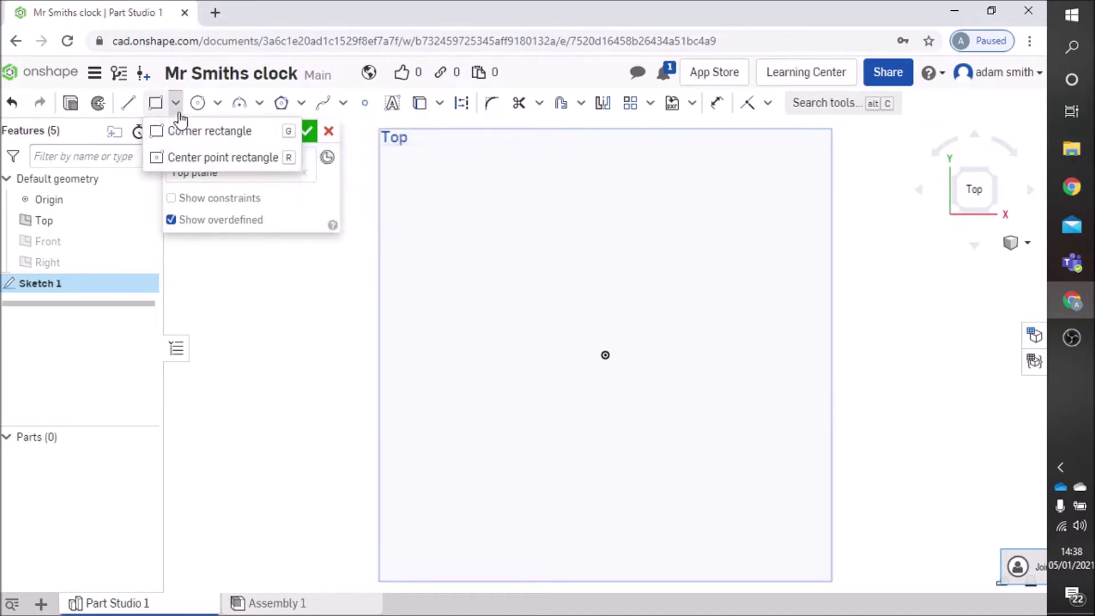
{"action": "left_click", "coordinate": [175, 103]}
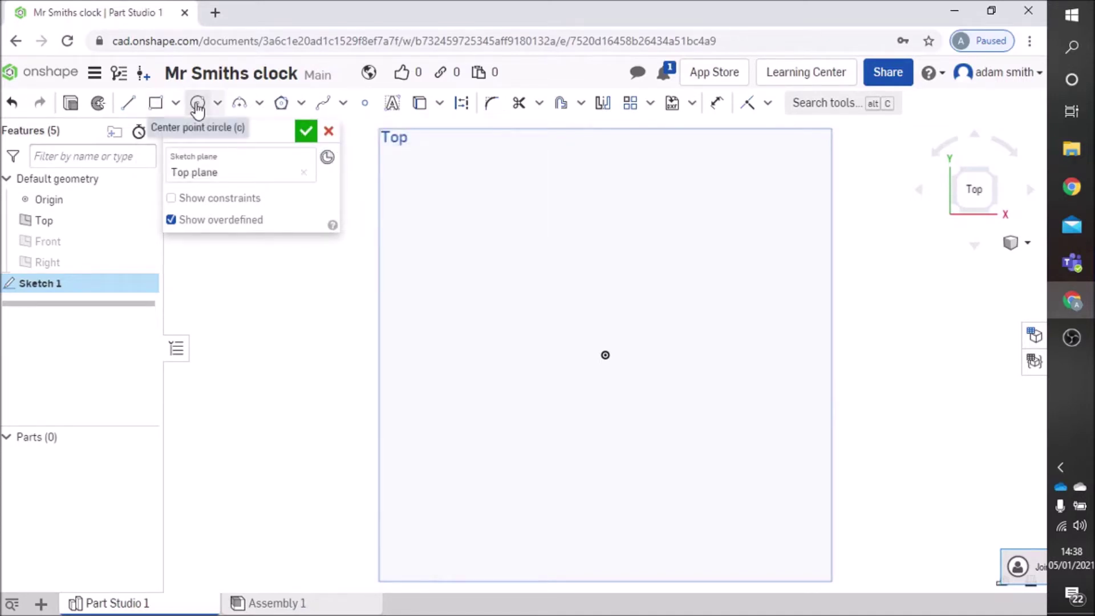
{"action": "left_click", "coordinate": [219, 105]}
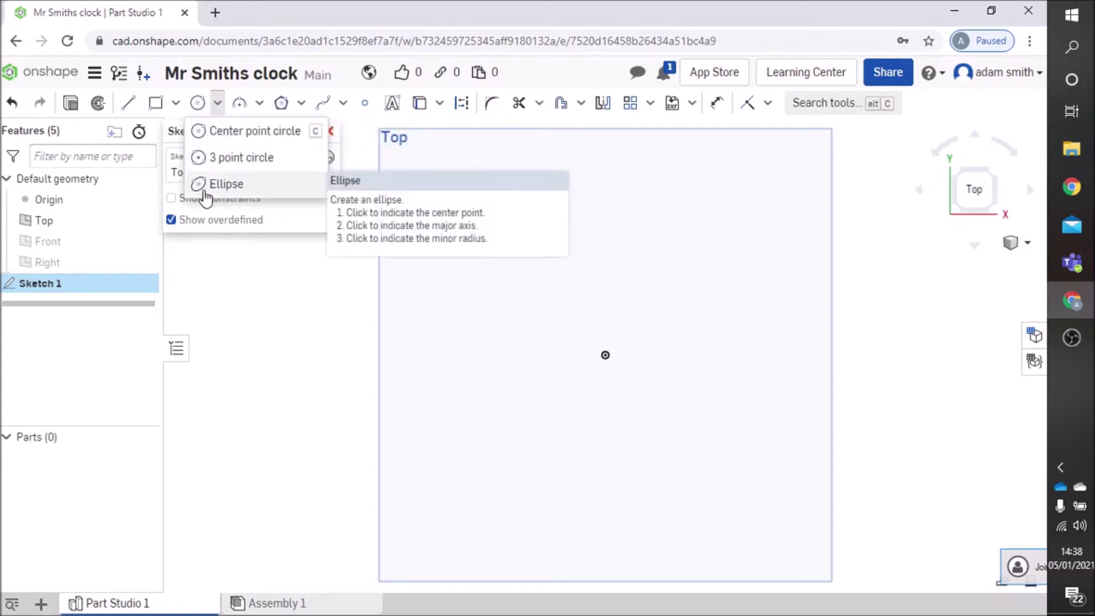
{"action": "left_click", "coordinate": [219, 108]}
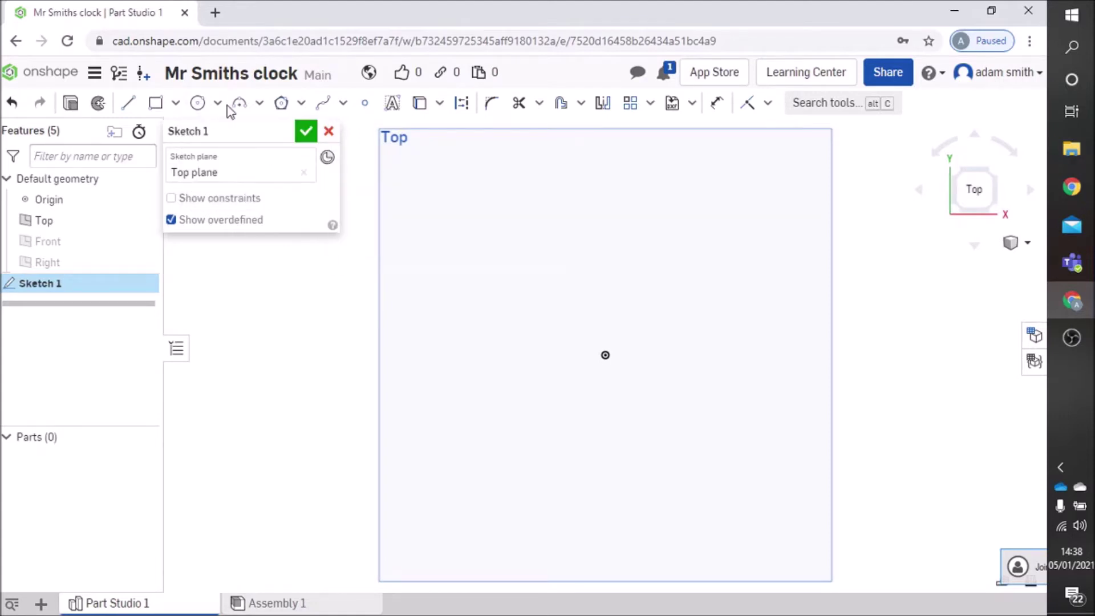
{"action": "left_click", "coordinate": [260, 106]}
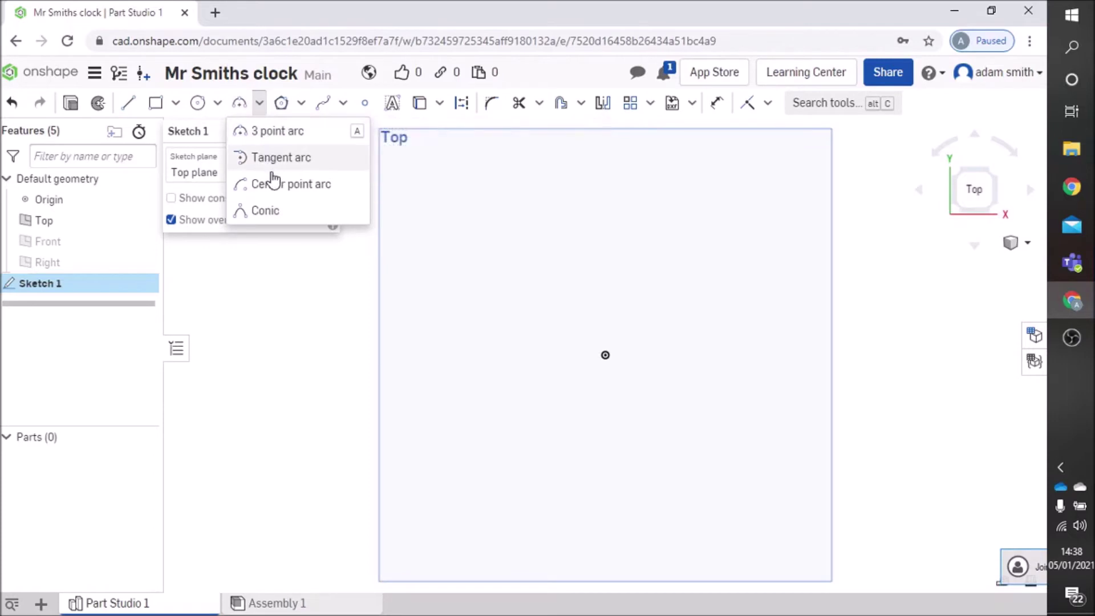
{"action": "left_click", "coordinate": [260, 106]}
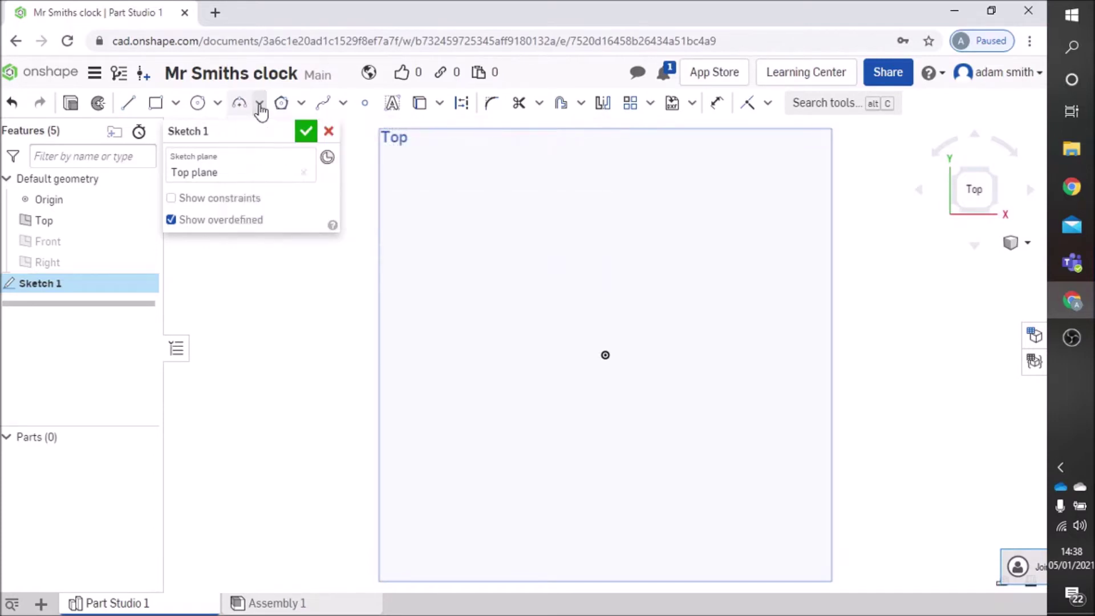
{"action": "left_click", "coordinate": [301, 103]}
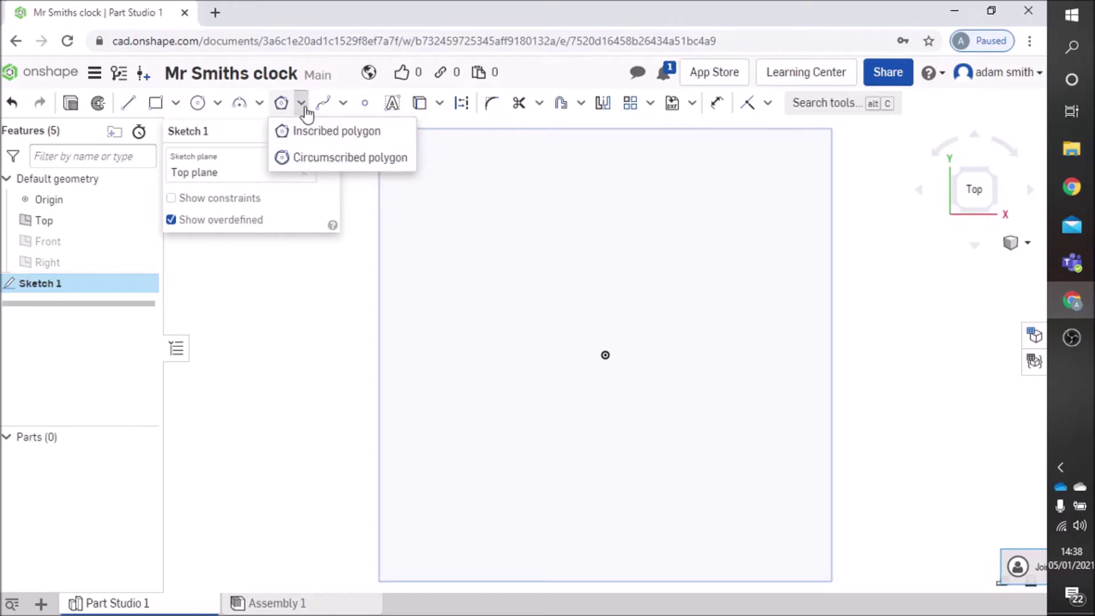
{"action": "left_click", "coordinate": [302, 105]}
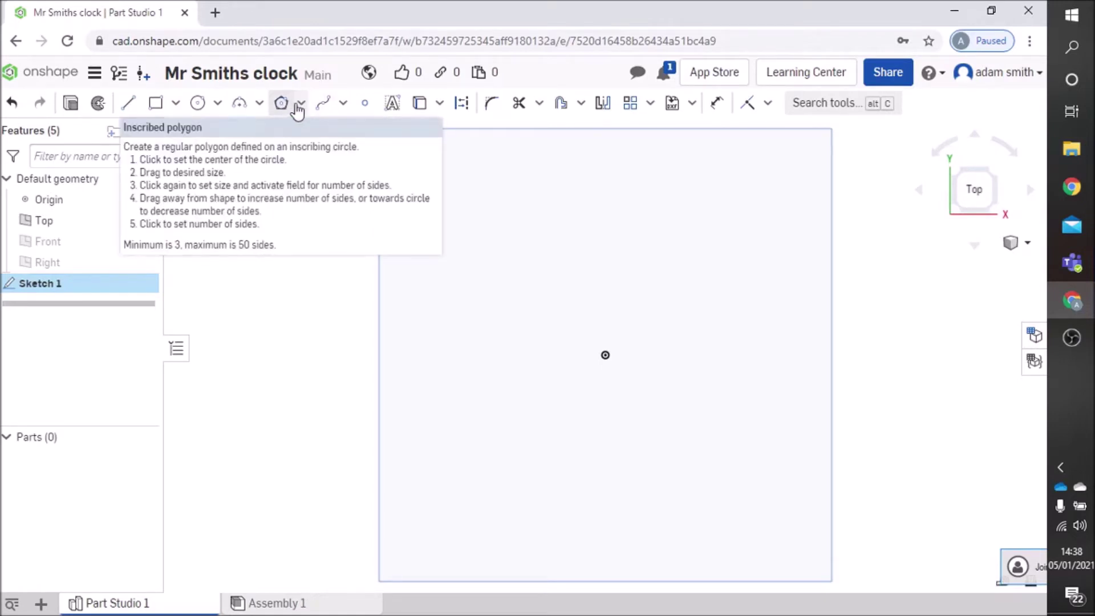
{"action": "left_click", "coordinate": [342, 105]}
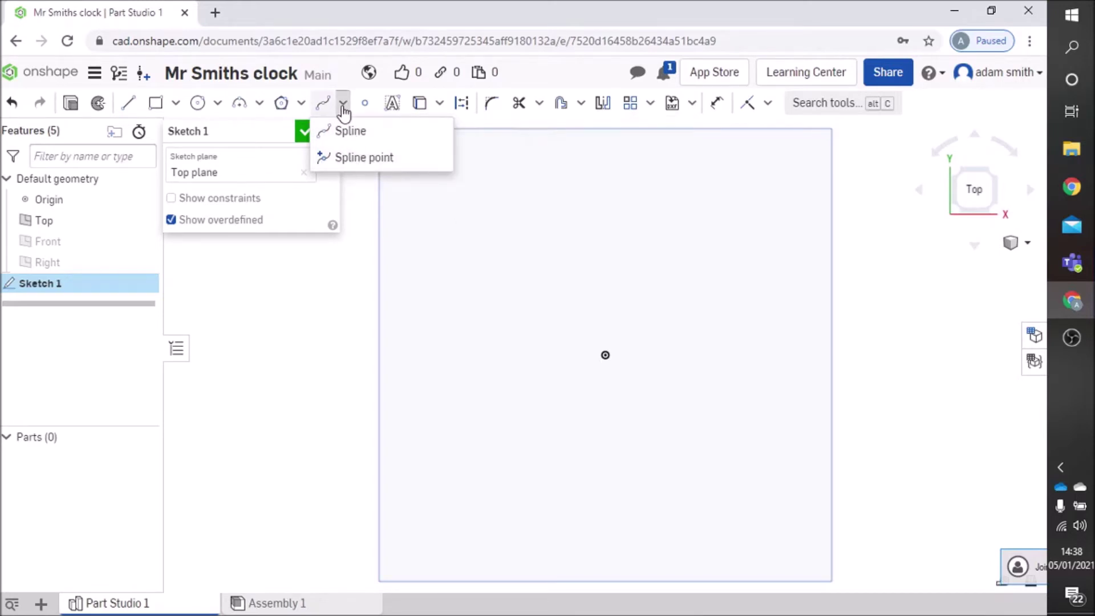
{"action": "left_click", "coordinate": [342, 104]}
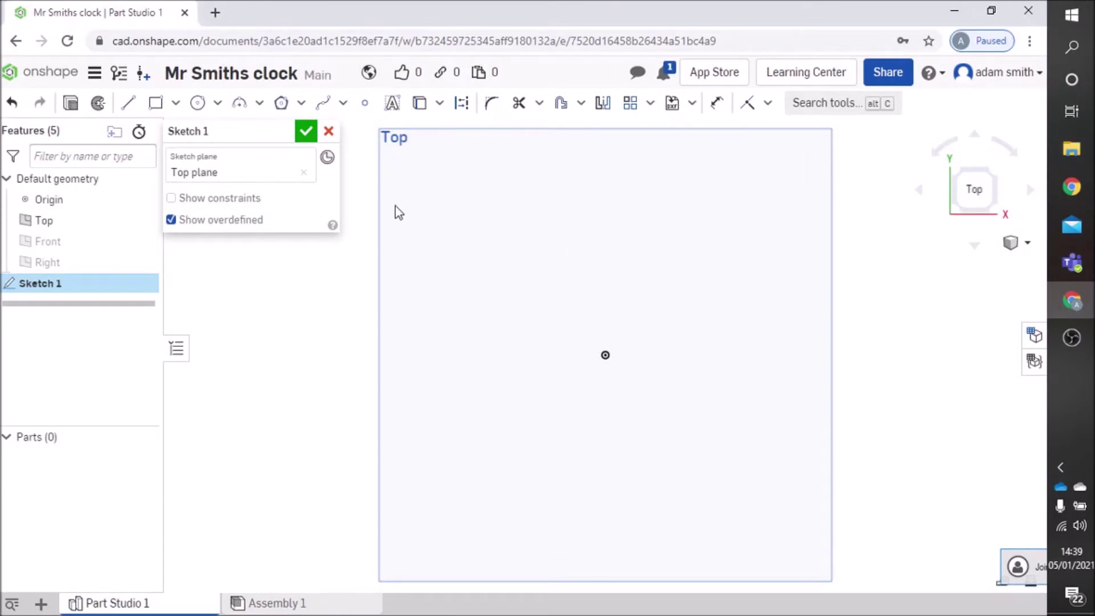
{"action": "left_click", "coordinate": [218, 108]}
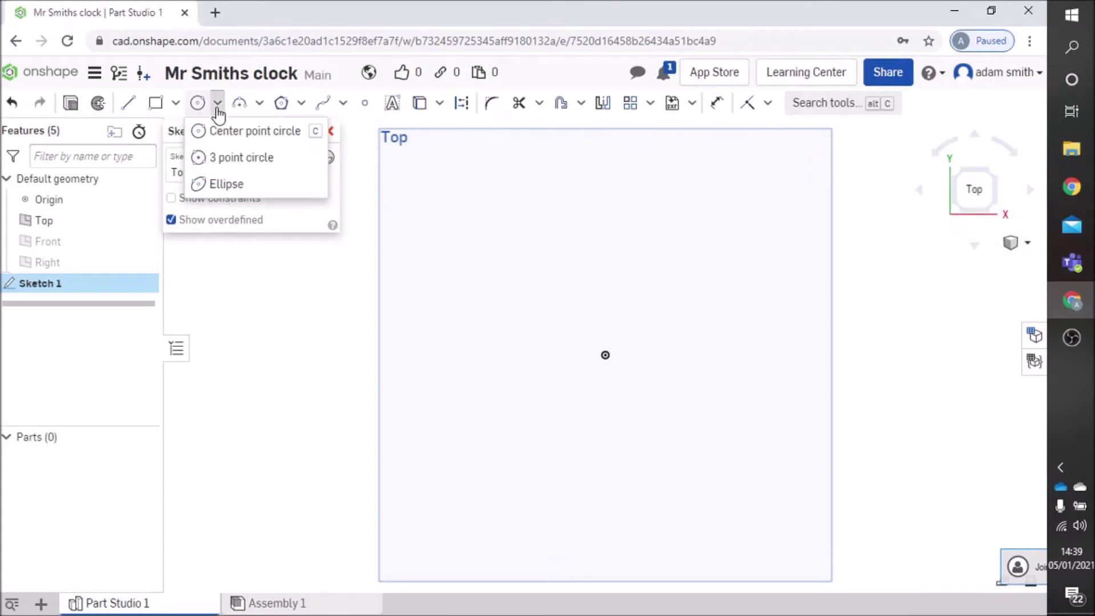
- Discard an off-centre ellipse attempt and start a new ellipse centred on the sketch origin
{"action": "left_click", "coordinate": [227, 184]}
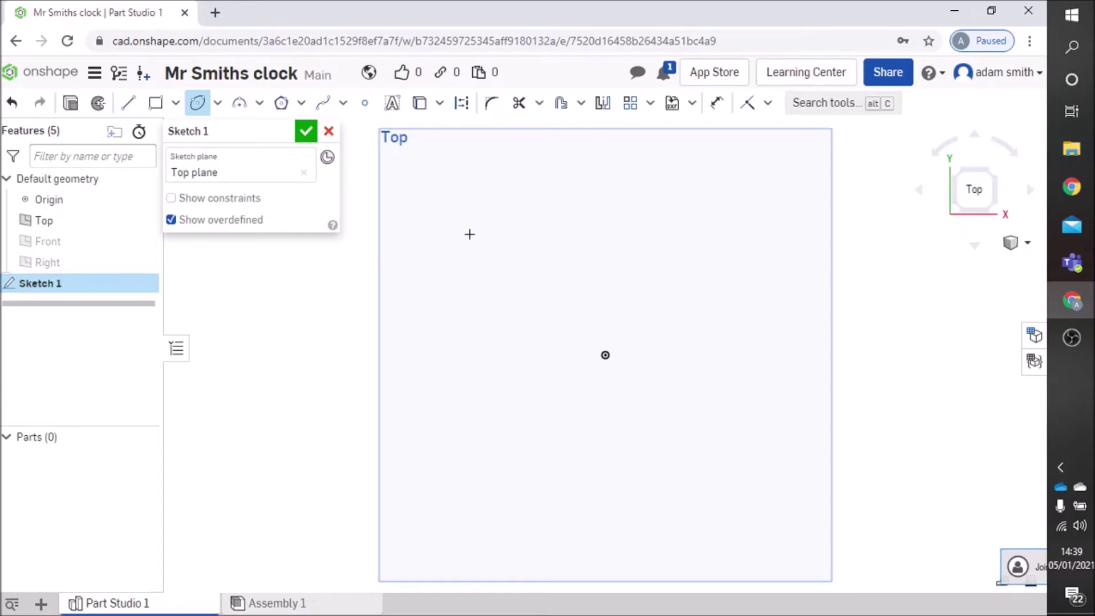
{"action": "left_click", "coordinate": [433, 348]}
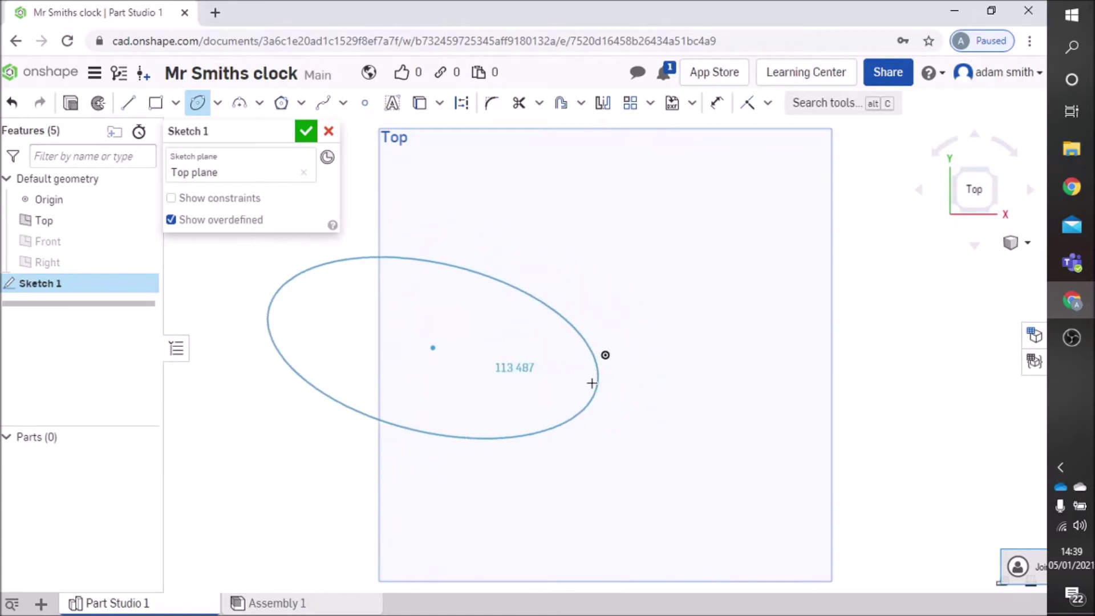
{"action": "right_click", "coordinate": [573, 377]}
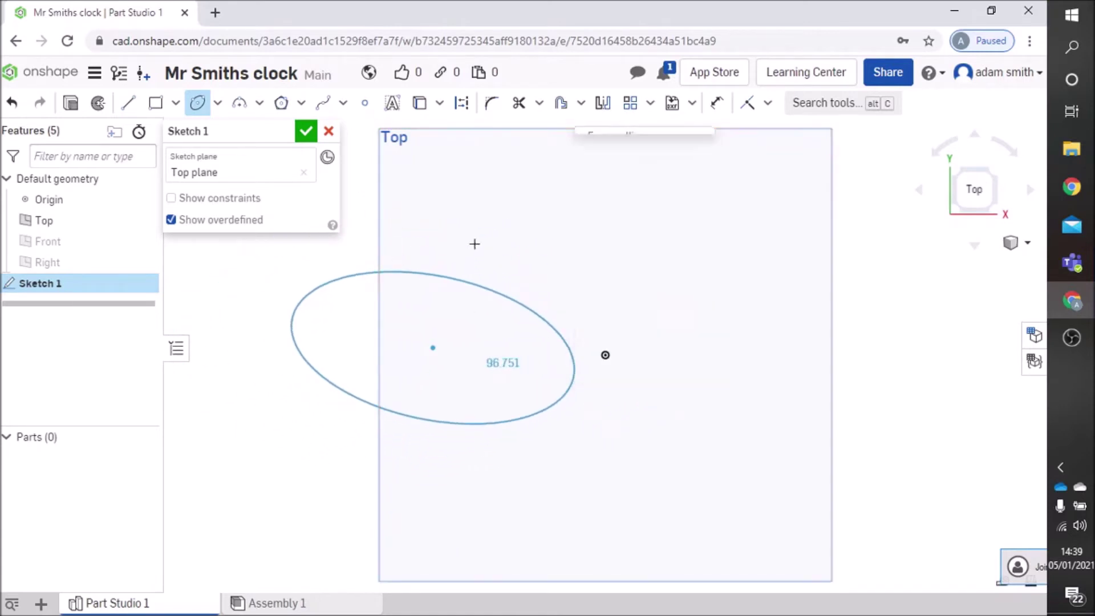
{"action": "left_click", "coordinate": [199, 105]}
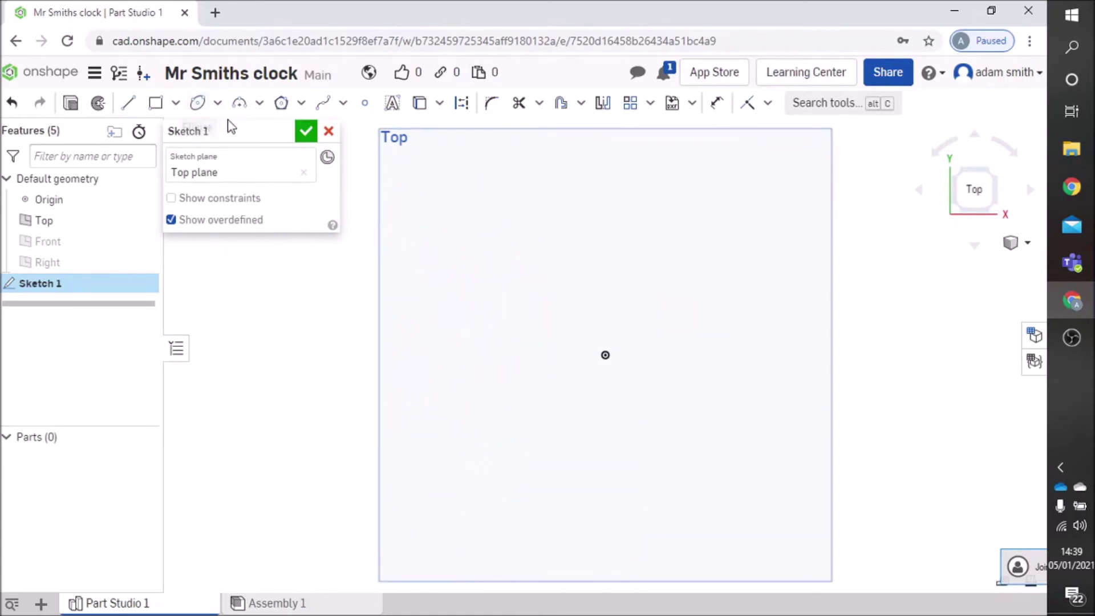
{"action": "left_click", "coordinate": [605, 355]}
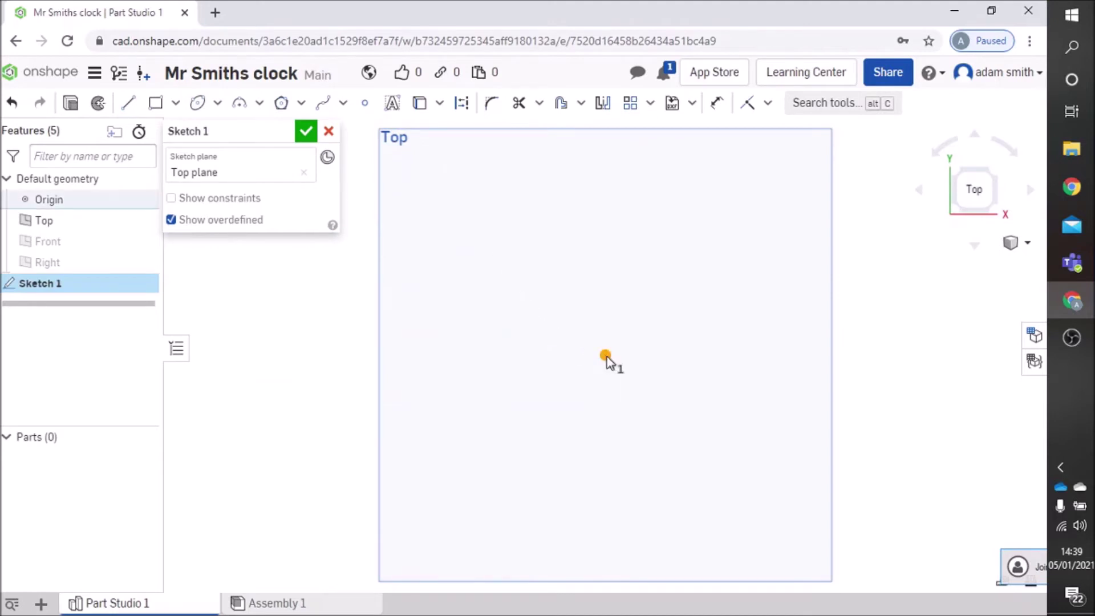
{"action": "left_click", "coordinate": [198, 103]}
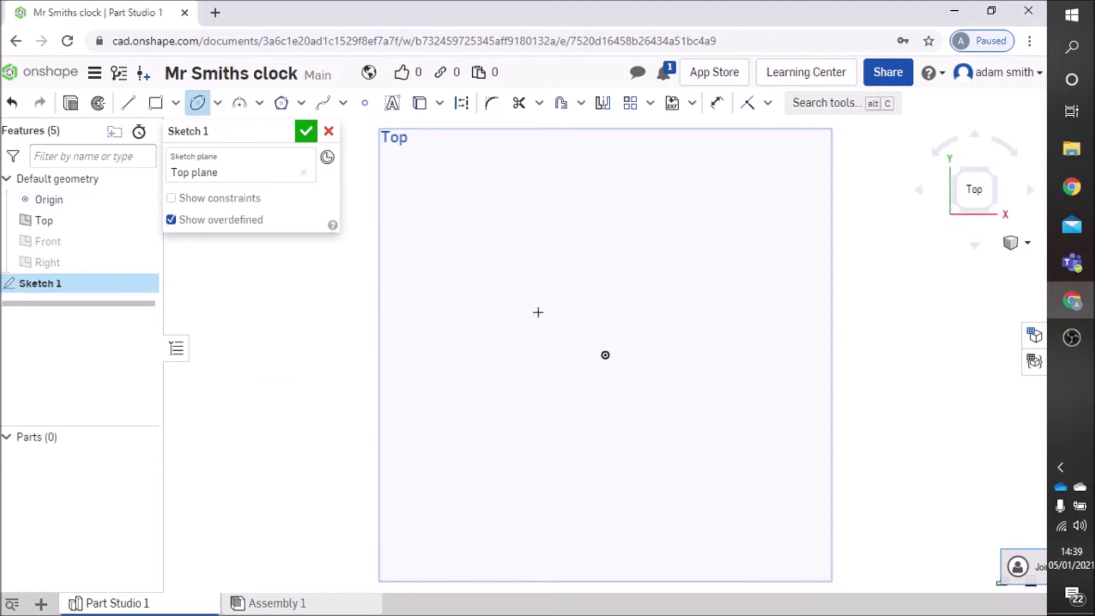
{"action": "left_click", "coordinate": [604, 356]}
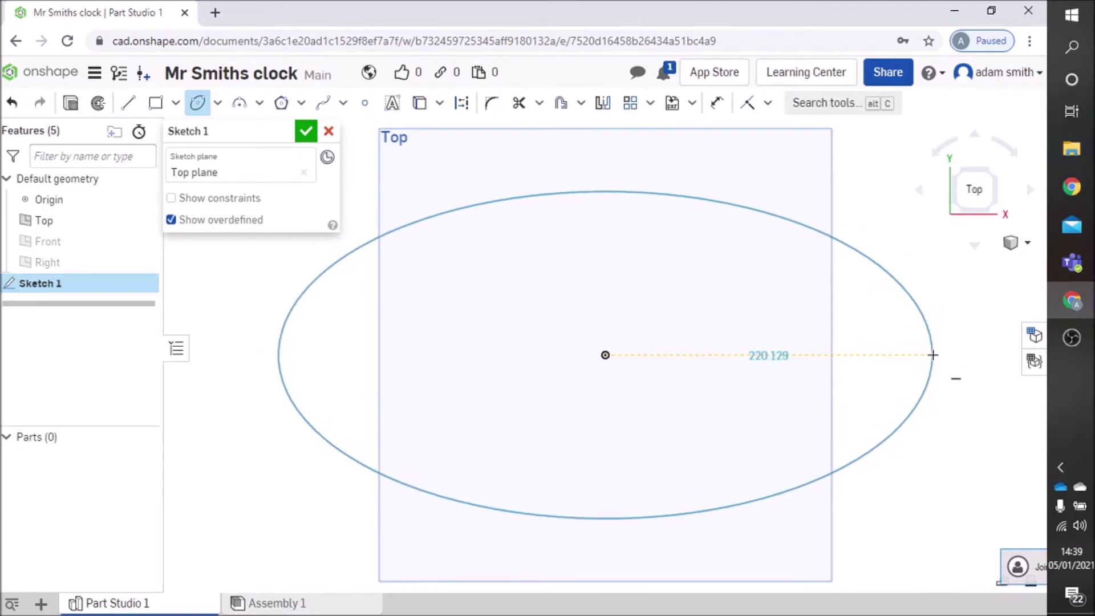
- Finish the ellipse with radii 221.754 and 150.002, then frame it in view
{"action": "left_click", "coordinate": [936, 355]}
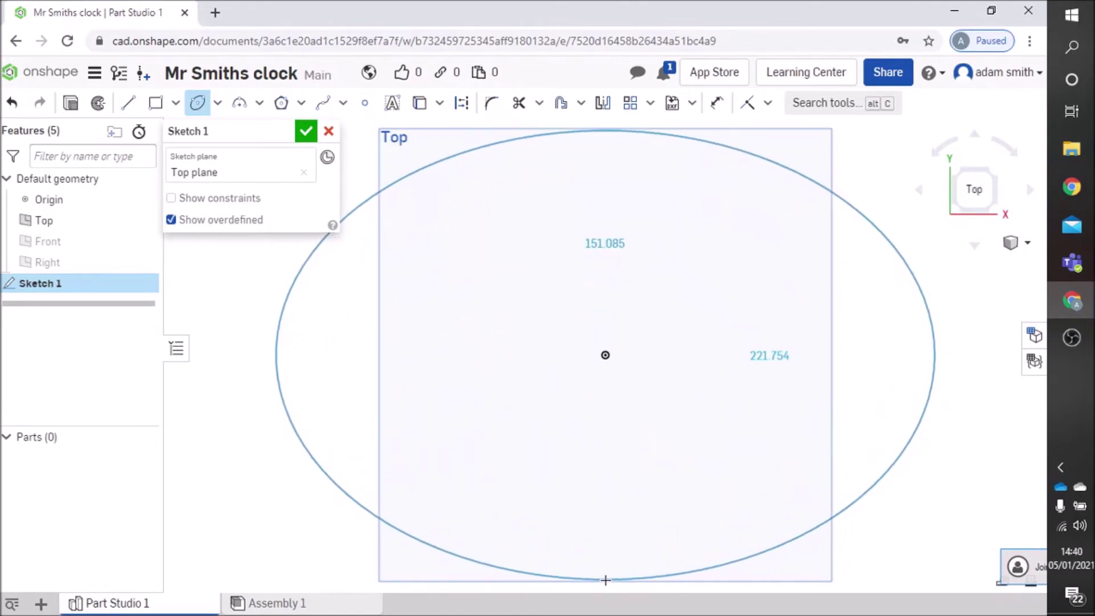
{"action": "left_click", "coordinate": [605, 578]}
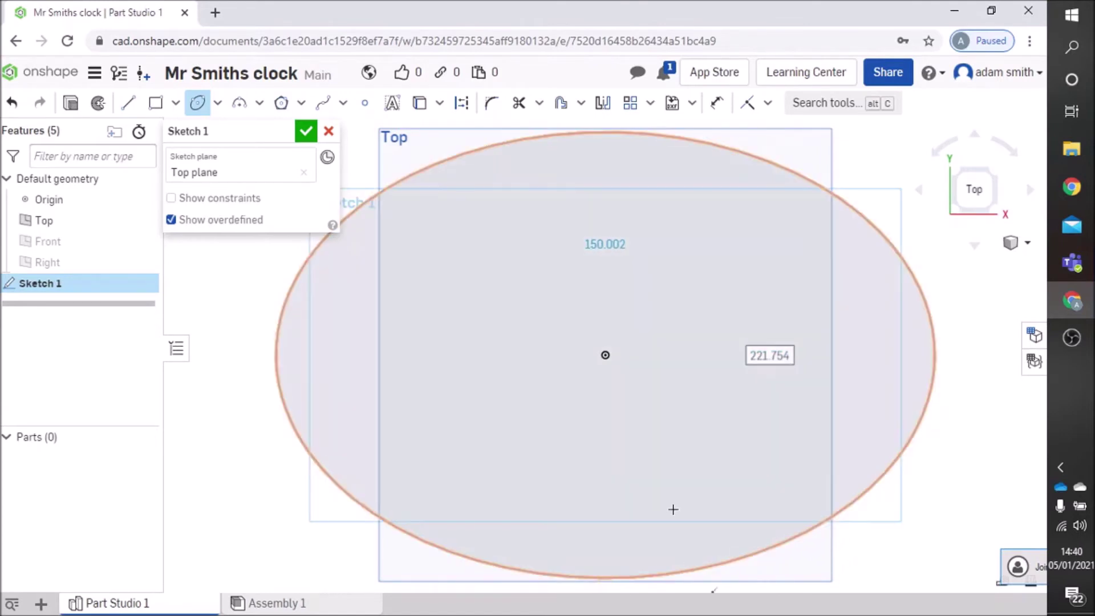
{"action": "scroll", "coordinate": [644, 470], "scroll_direction": "down", "scroll_amount": 3}
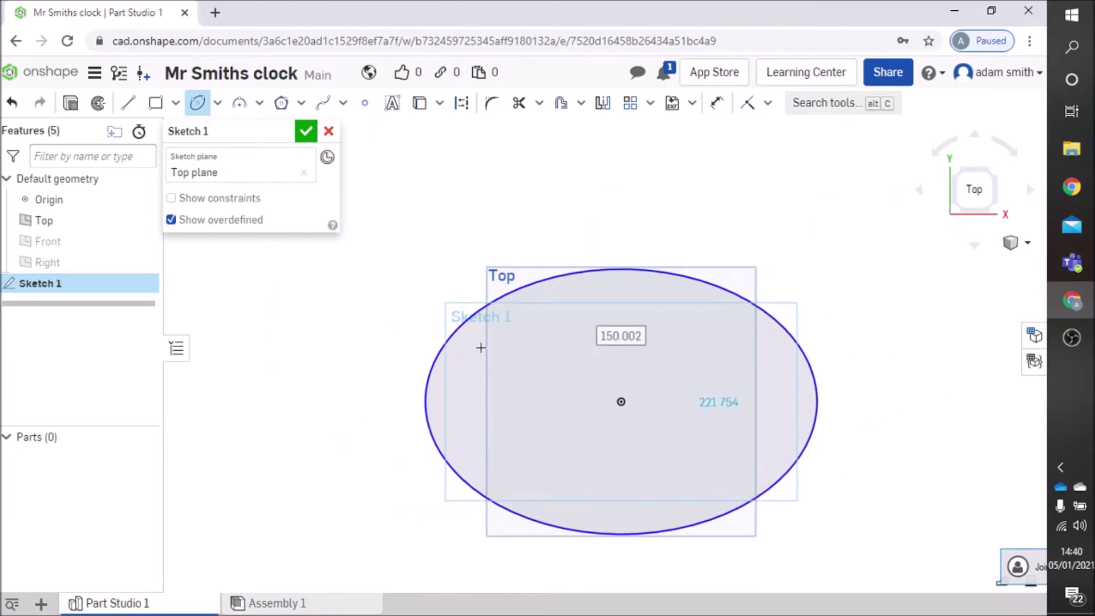
{"action": "scroll", "coordinate": [455, 347], "scroll_direction": "up", "scroll_amount": 1}
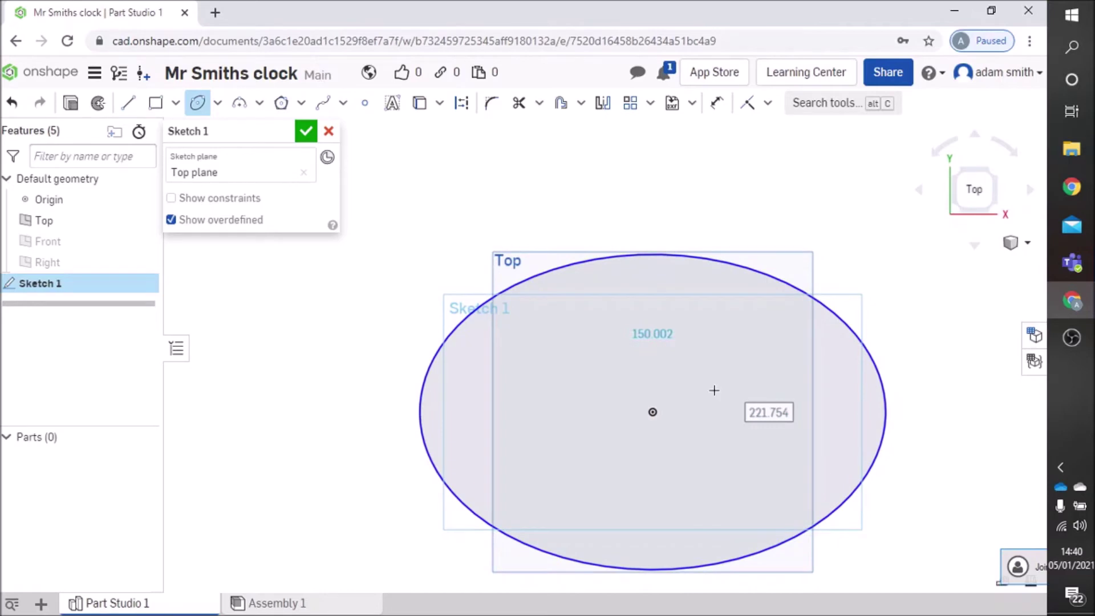
{"action": "scroll", "coordinate": [585, 357], "scroll_direction": "up", "scroll_amount": 1}
{"action": "scroll", "coordinate": [586, 356], "scroll_direction": "down", "scroll_amount": 2}
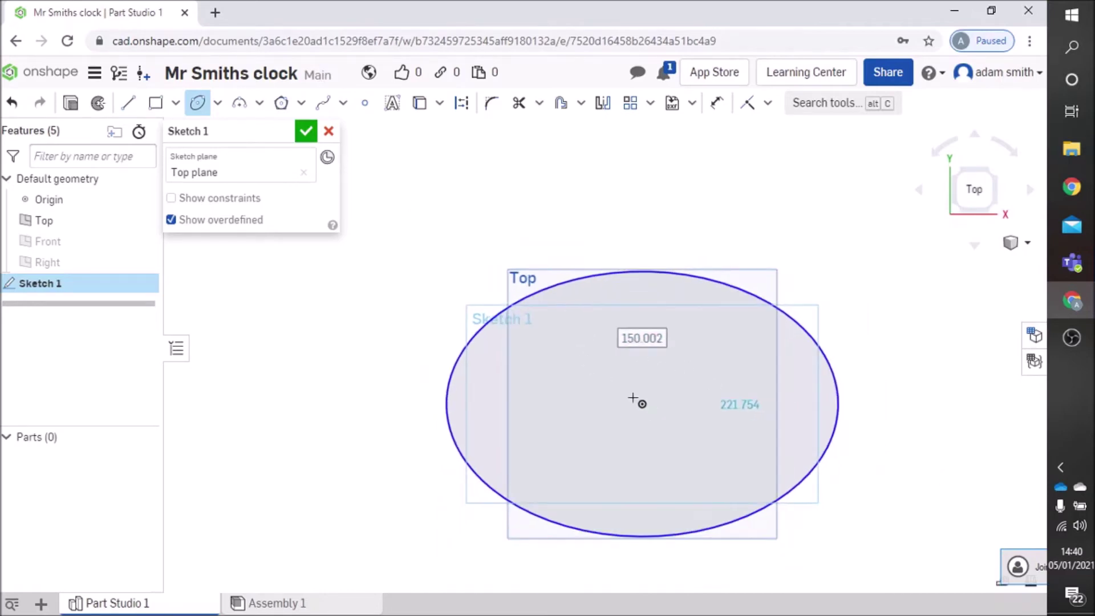
{"action": "left_click", "coordinate": [217, 103]}
- Draw a corner rectangle about 135.243 wide by 205.825 tall spanning the ellipse vertically
{"action": "left_click", "coordinate": [156, 106]}
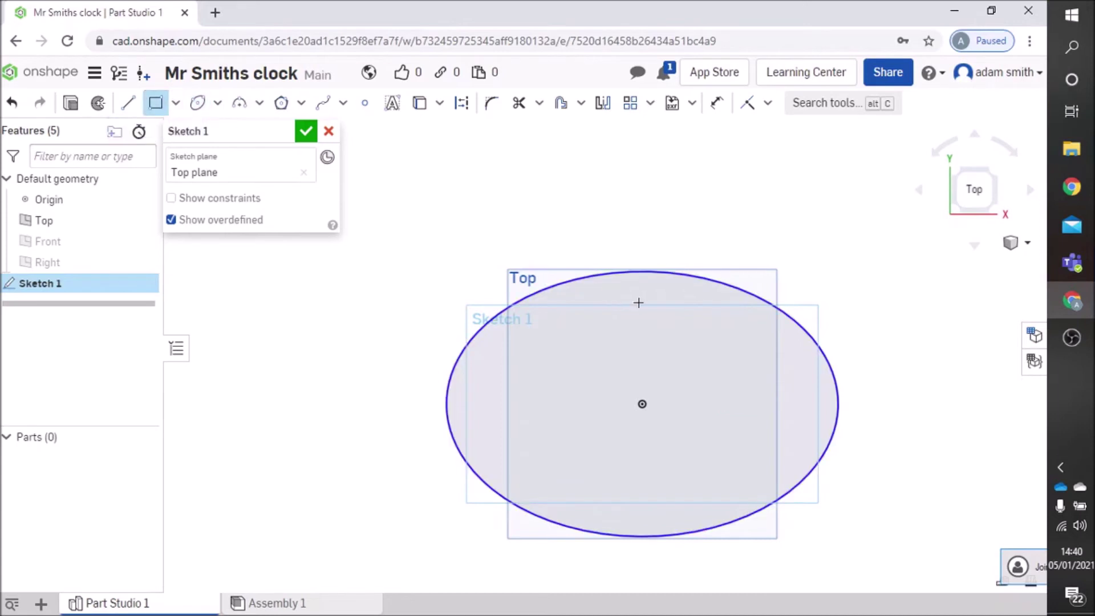
{"action": "left_click", "coordinate": [520, 219]}
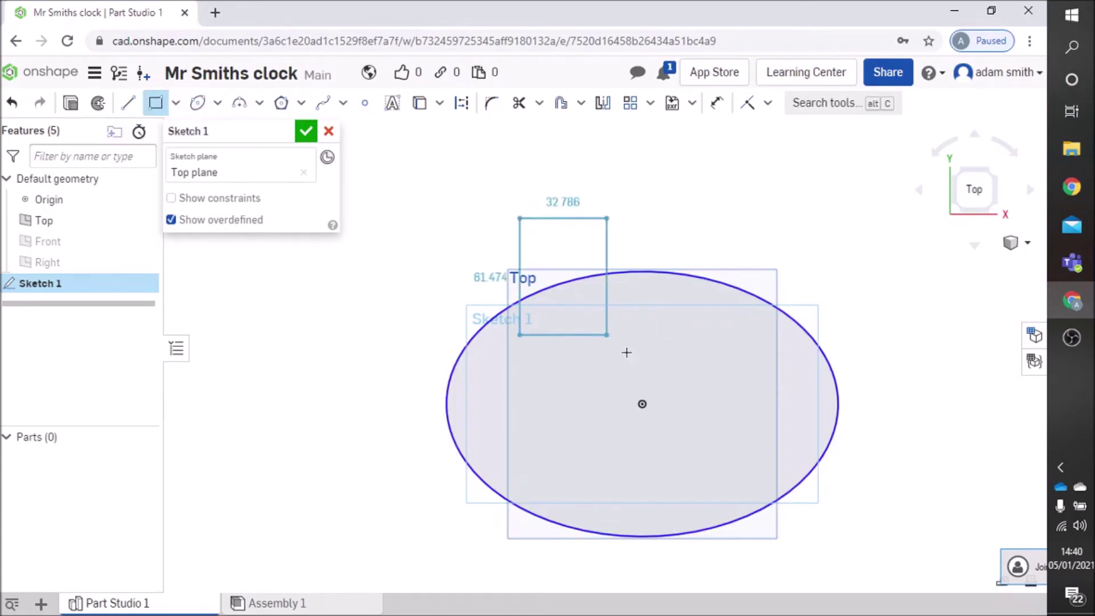
{"action": "left_click", "coordinate": [759, 581]}
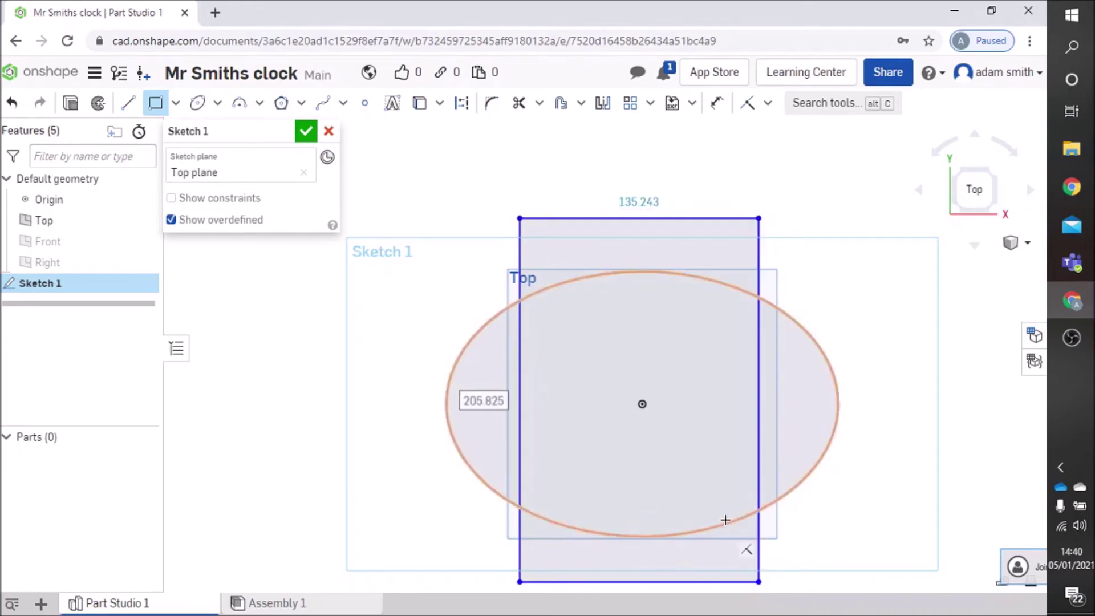
{"action": "left_click", "coordinate": [758, 559]}
{"action": "left_click", "coordinate": [738, 370]}
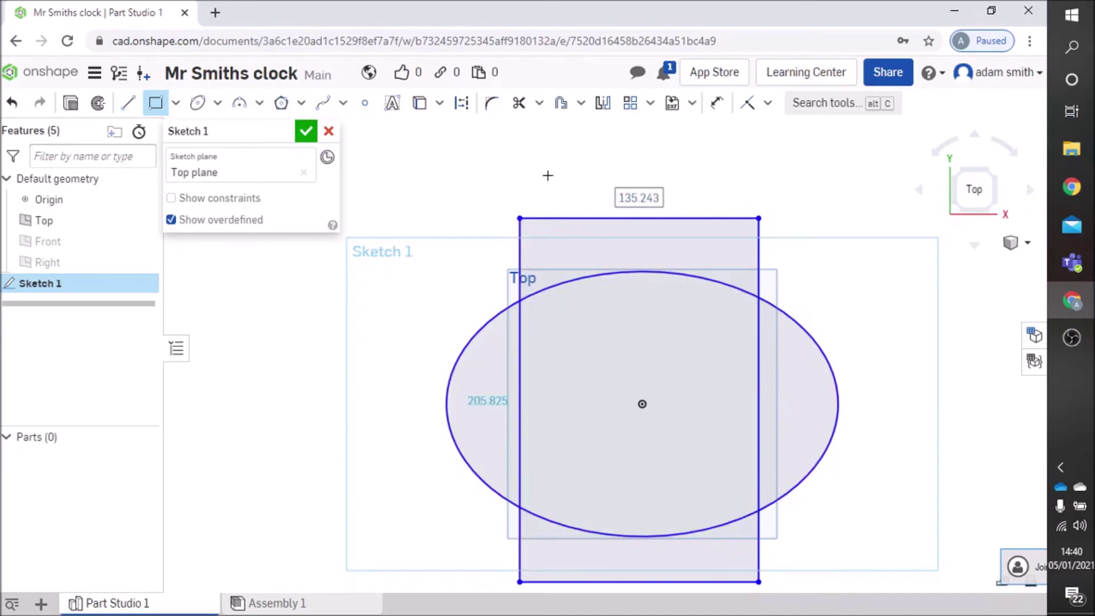
- Trim the ellipse's top and bottom arcs and the rectangle's sides inside the ellipse
{"action": "left_click", "coordinate": [522, 111]}
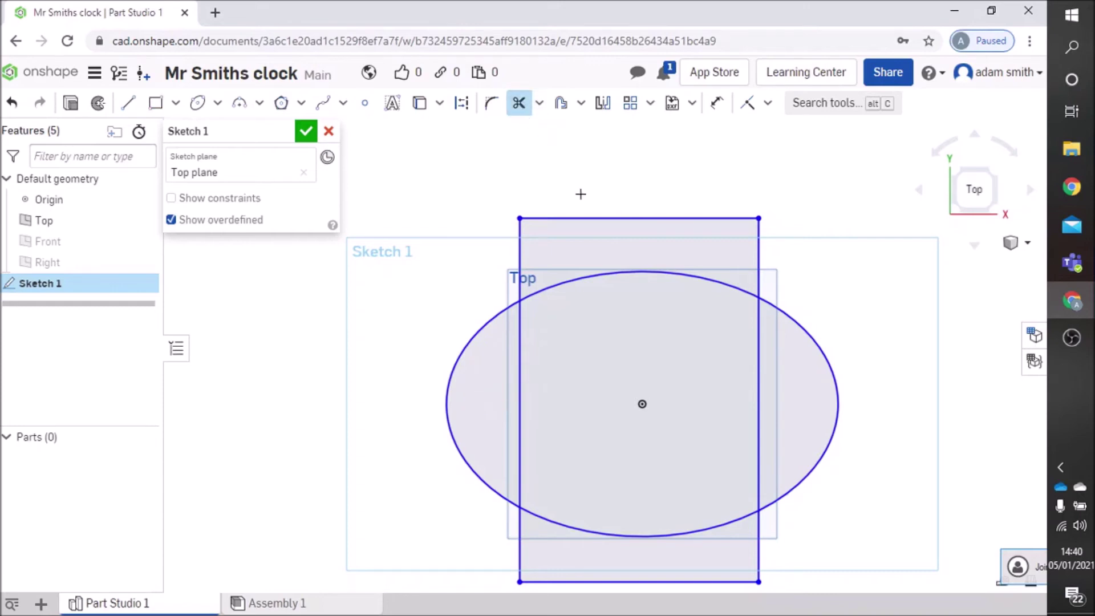
{"action": "left_click", "coordinate": [608, 272]}
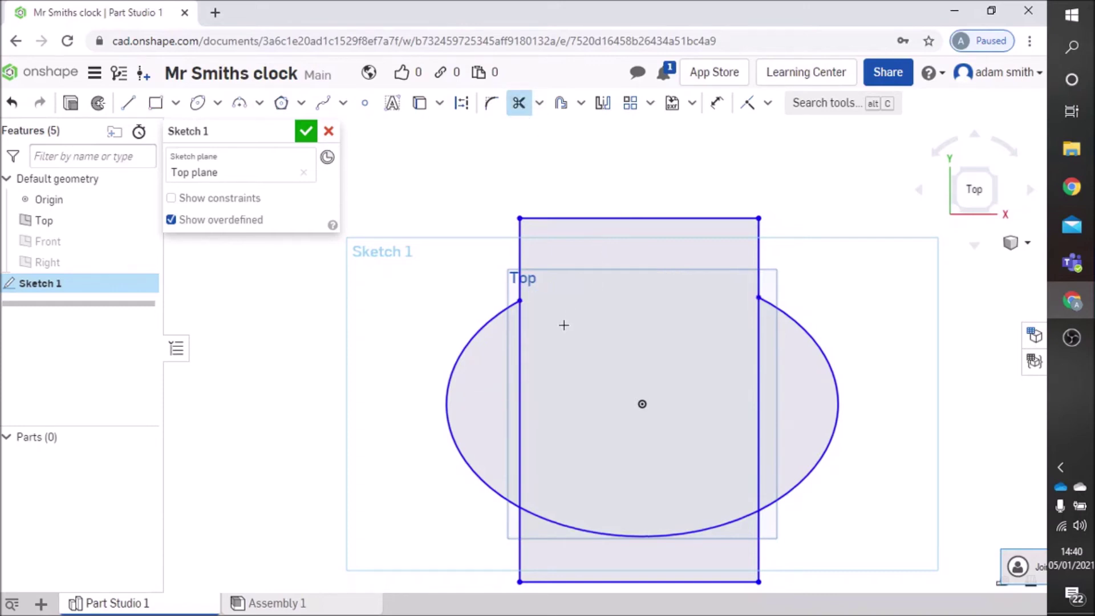
{"action": "left_click", "coordinate": [518, 360]}
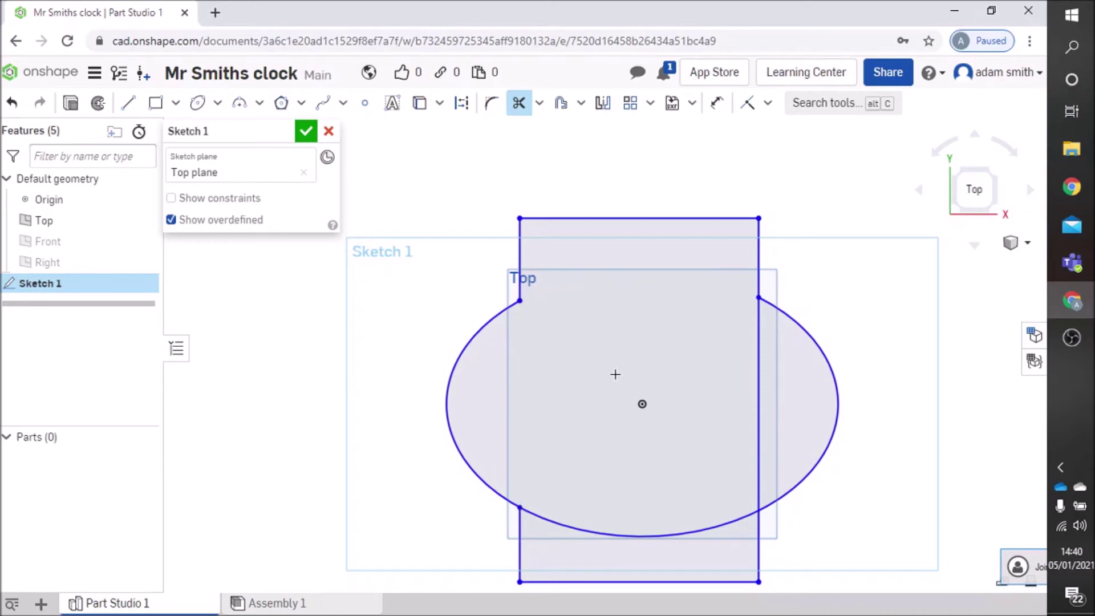
{"action": "left_click", "coordinate": [758, 372]}
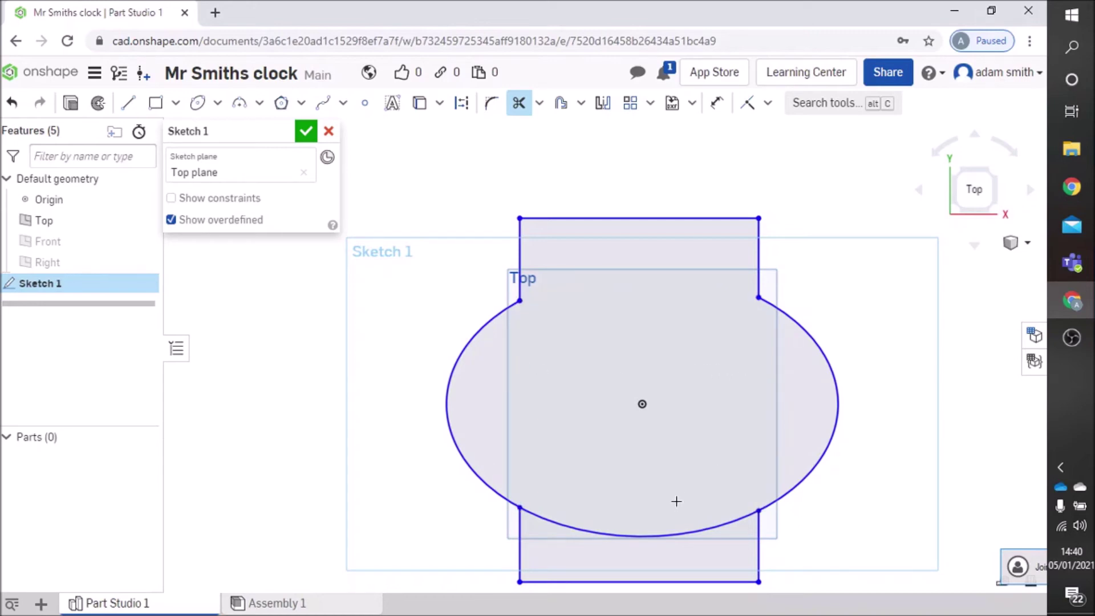
{"action": "left_click", "coordinate": [669, 534]}
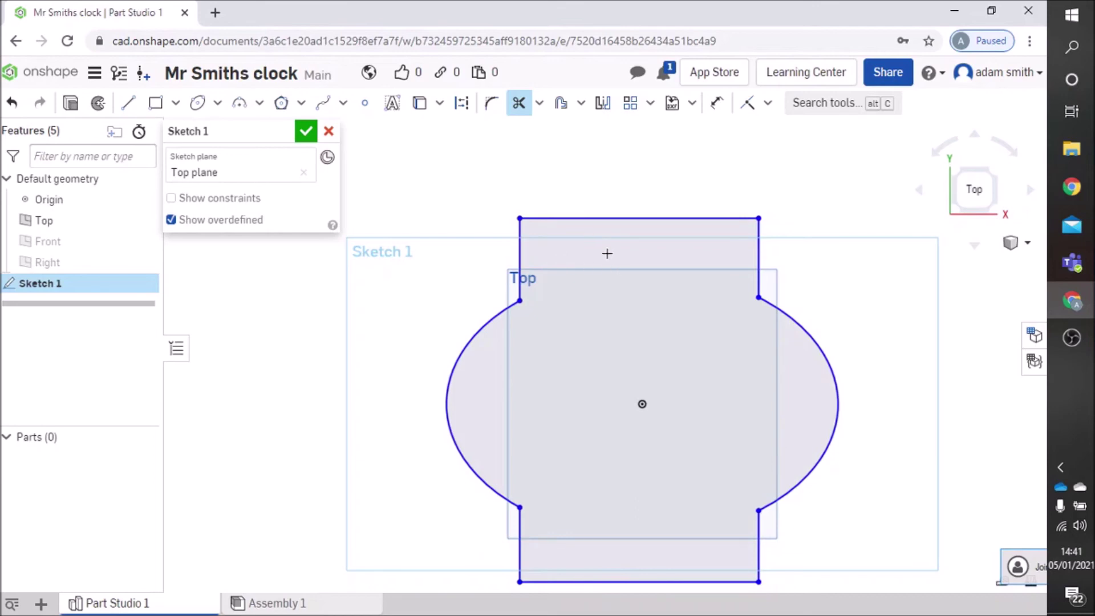
{"action": "left_click", "coordinate": [491, 105]}
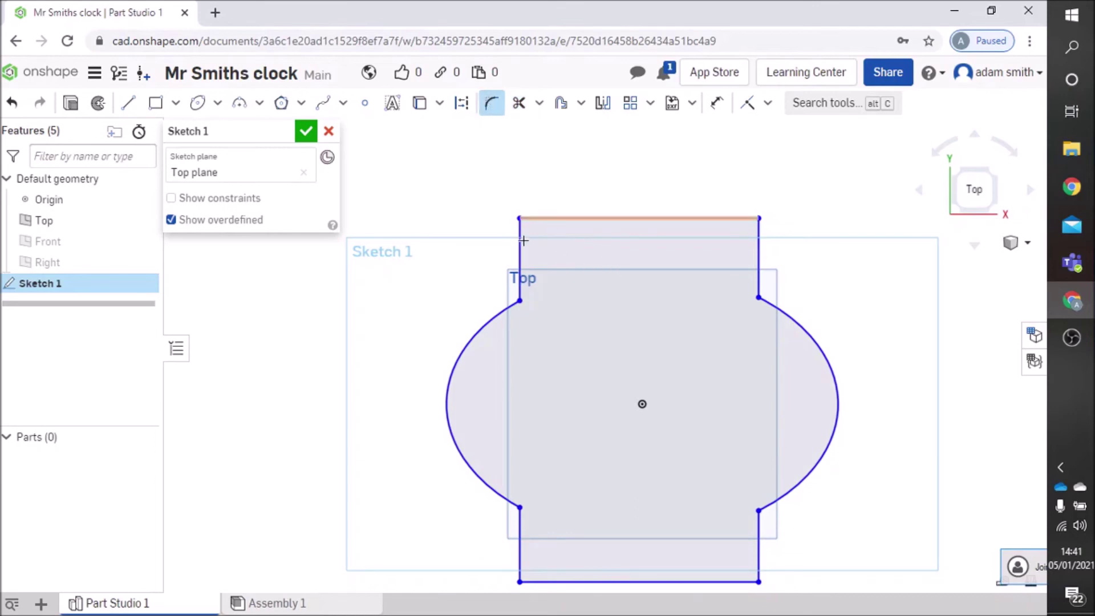
- Fillet the outline's top-left corner with a 30 mm radius
{"action": "left_click", "coordinate": [546, 220]}
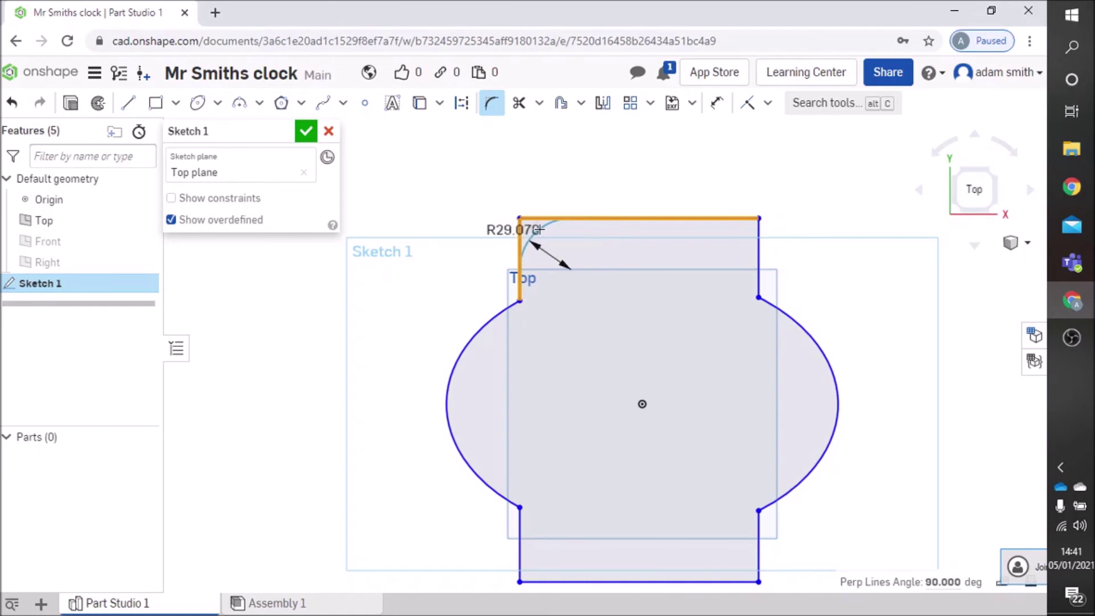
{"action": "left_click", "coordinate": [542, 261]}
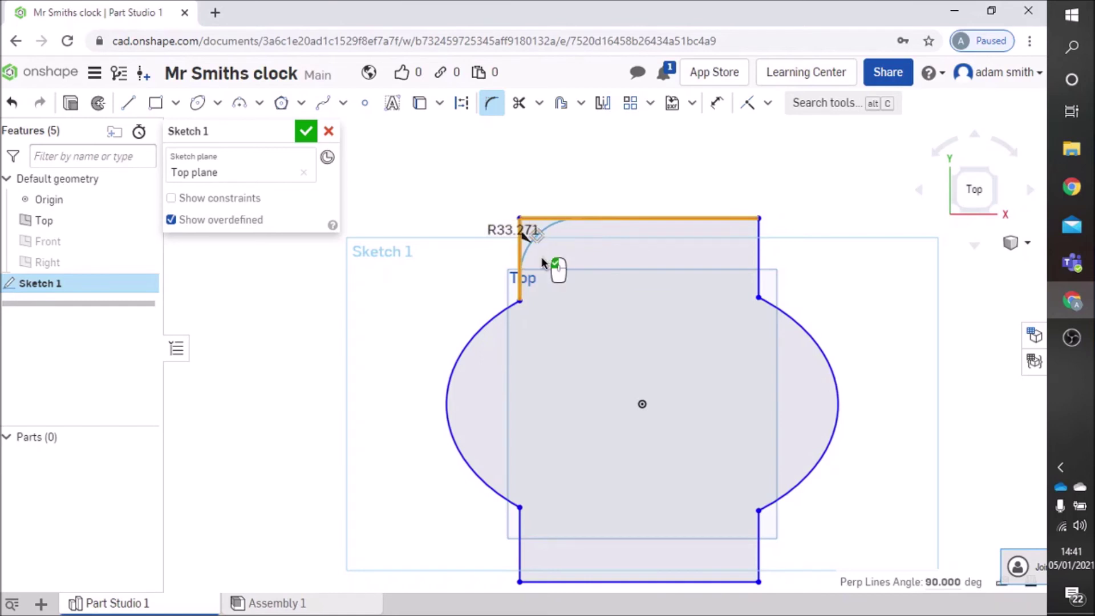
{"action": "left_click", "coordinate": [505, 233]}
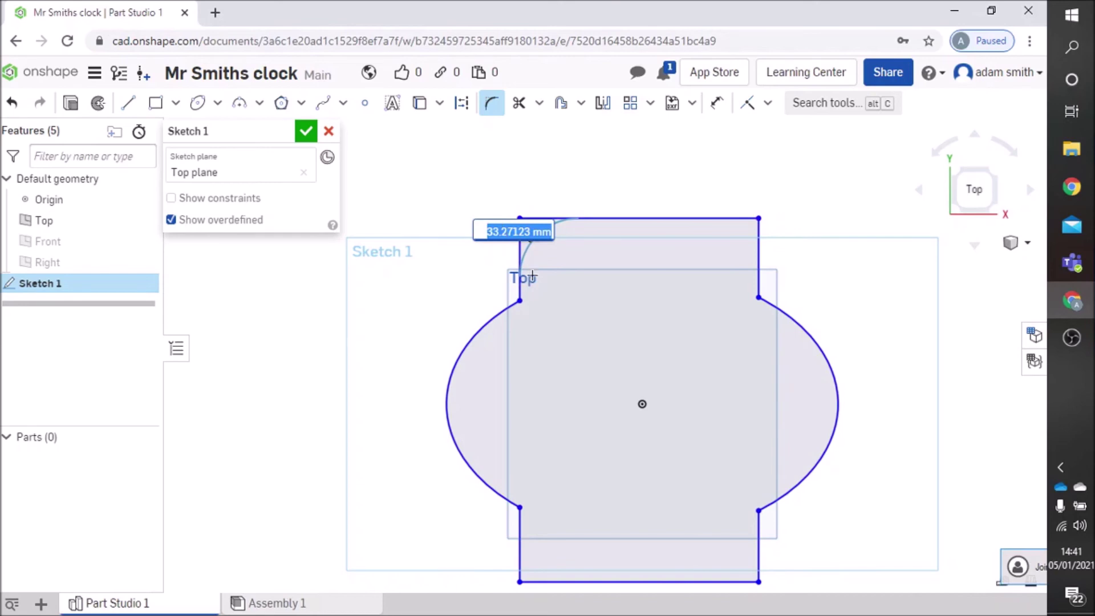
{"action": "type", "text": "30"}
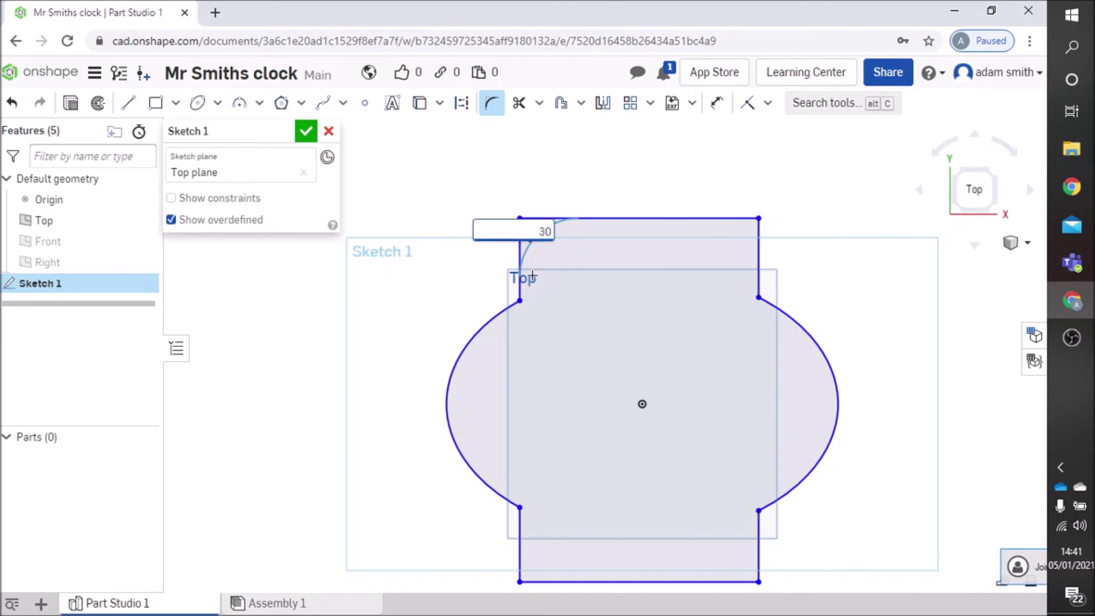
{"action": "key", "text": "Return"}
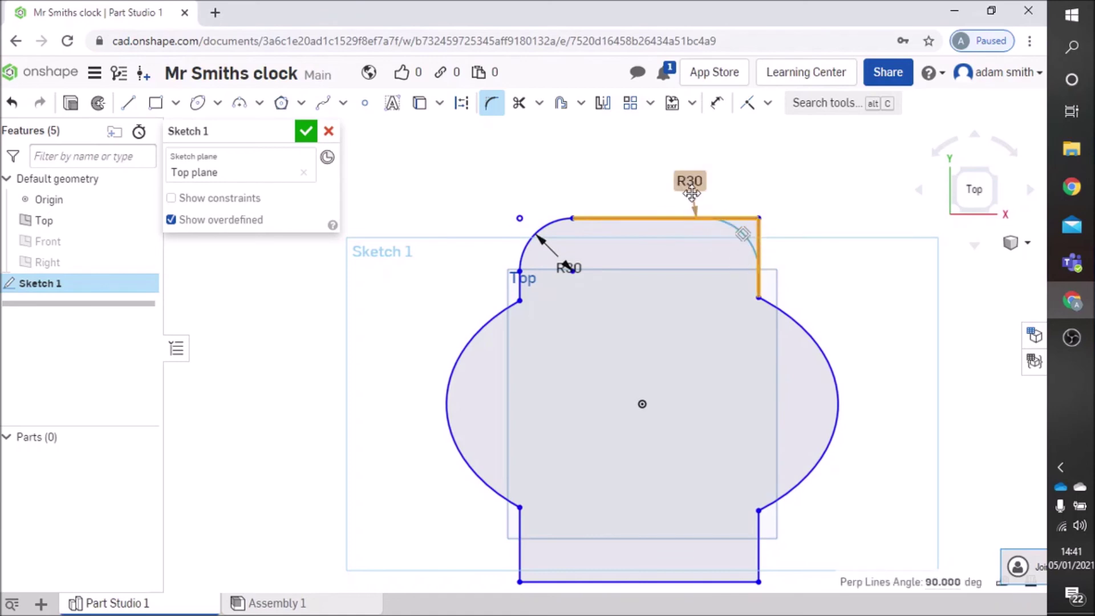
- Round the top-right, lower-right and lower-left corners with R30 fillets
{"action": "left_click", "coordinate": [691, 194]}
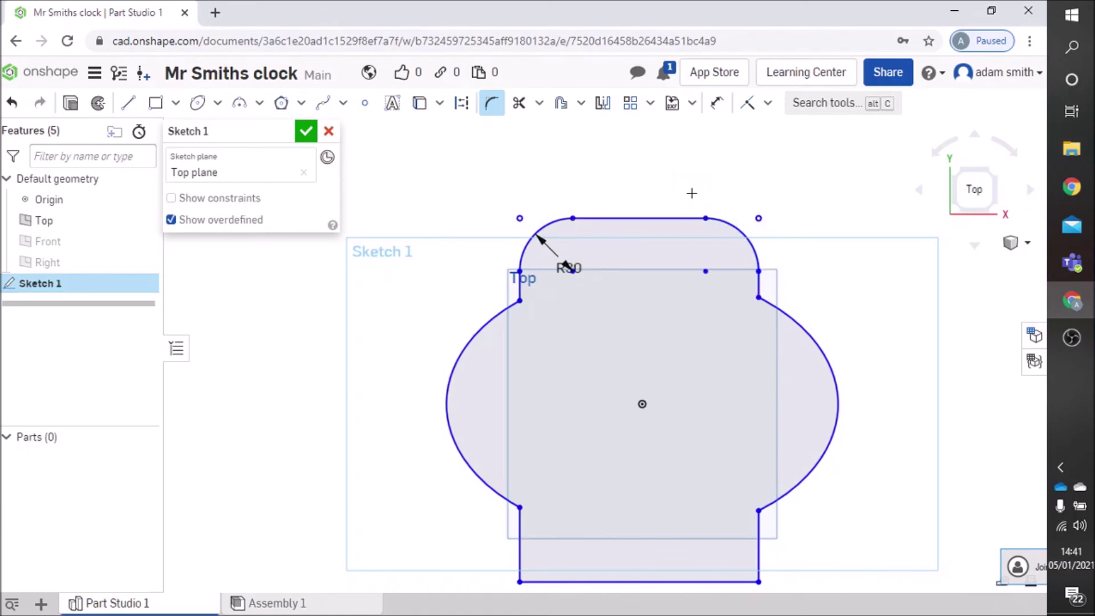
{"action": "left_click", "coordinate": [761, 539]}
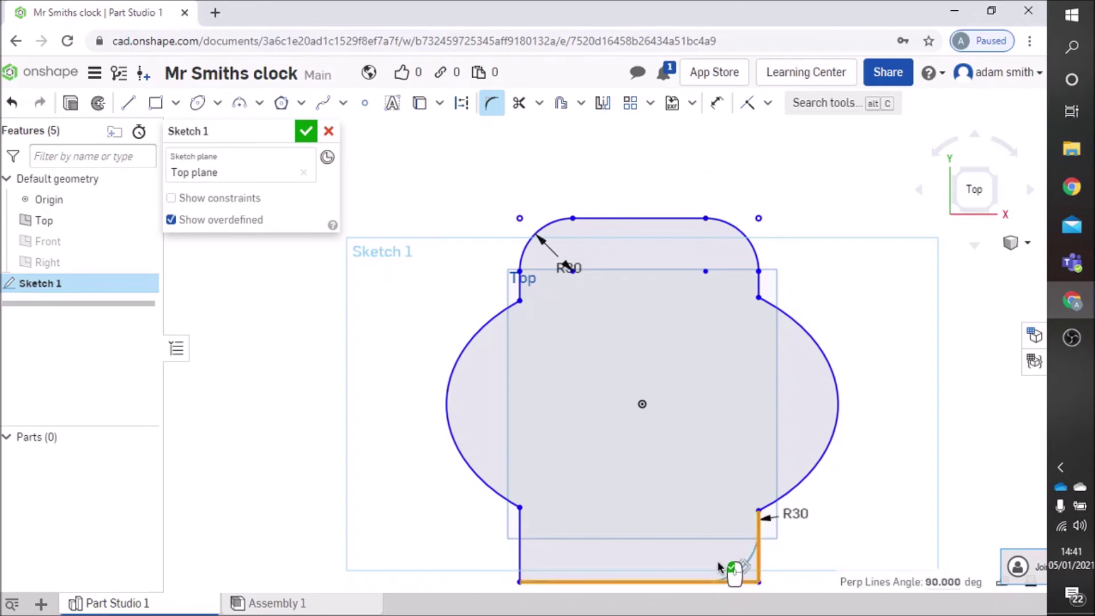
{"action": "left_click", "coordinate": [720, 565]}
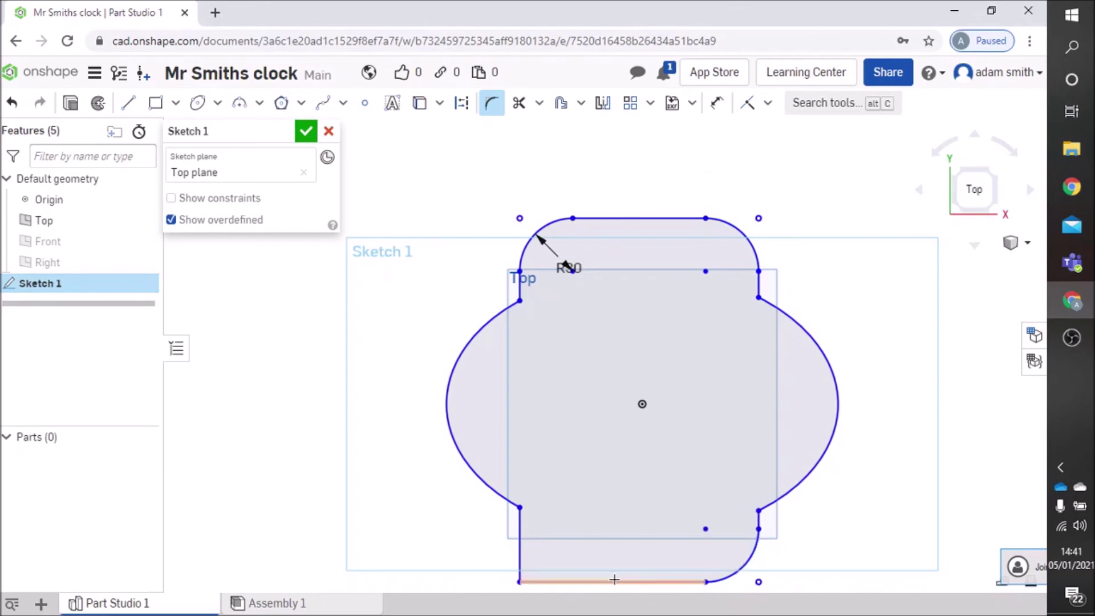
{"action": "left_click", "coordinate": [520, 556]}
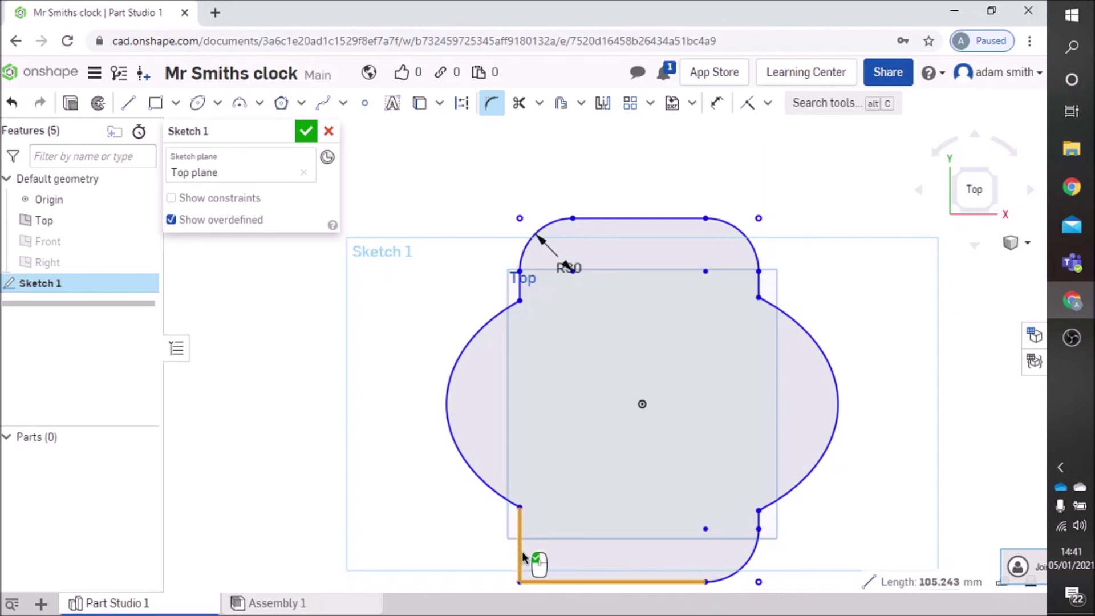
{"action": "left_click", "coordinate": [579, 581]}
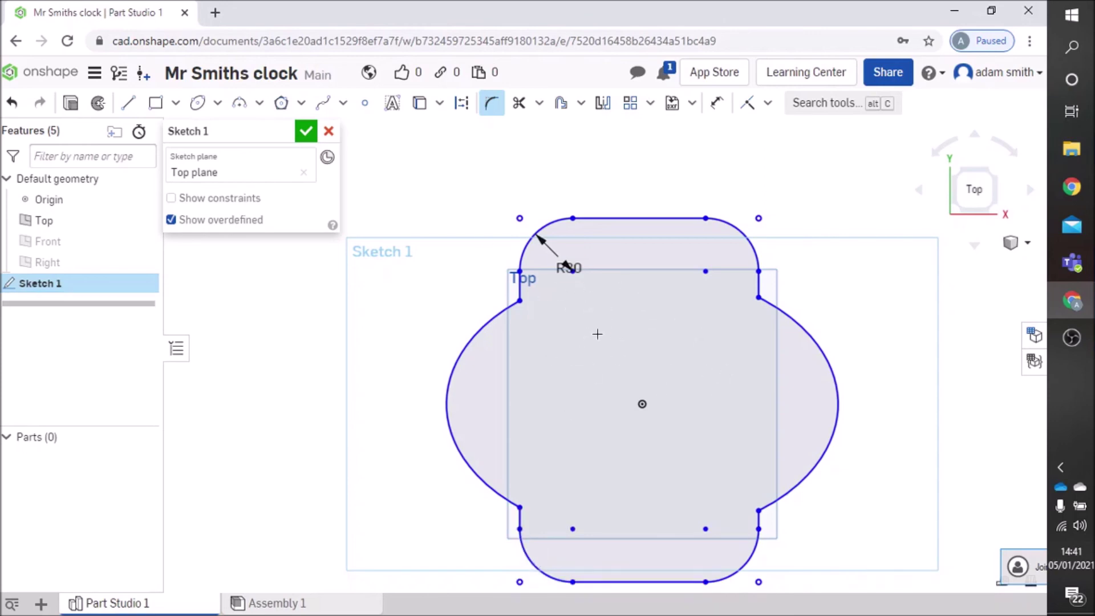
- Draw three-point arcs joining ellipse and rectangle: about R28.697 upper left, R20.436 upper right
{"action": "left_click", "coordinate": [239, 105]}
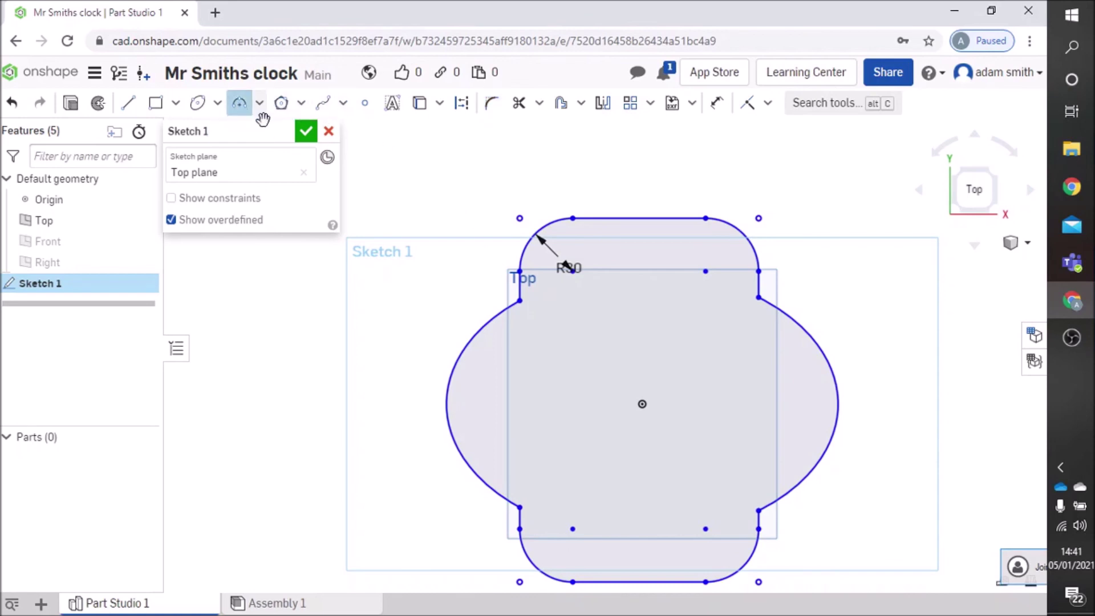
{"action": "left_click", "coordinate": [471, 337]}
{"action": "left_click", "coordinate": [521, 255]}
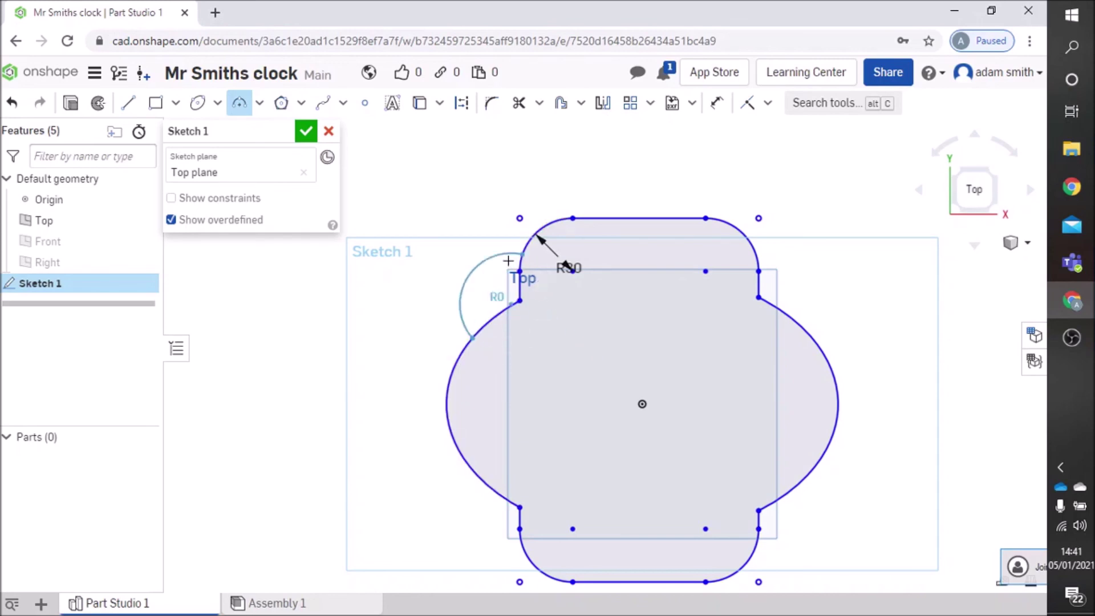
{"action": "left_click", "coordinate": [459, 297]}
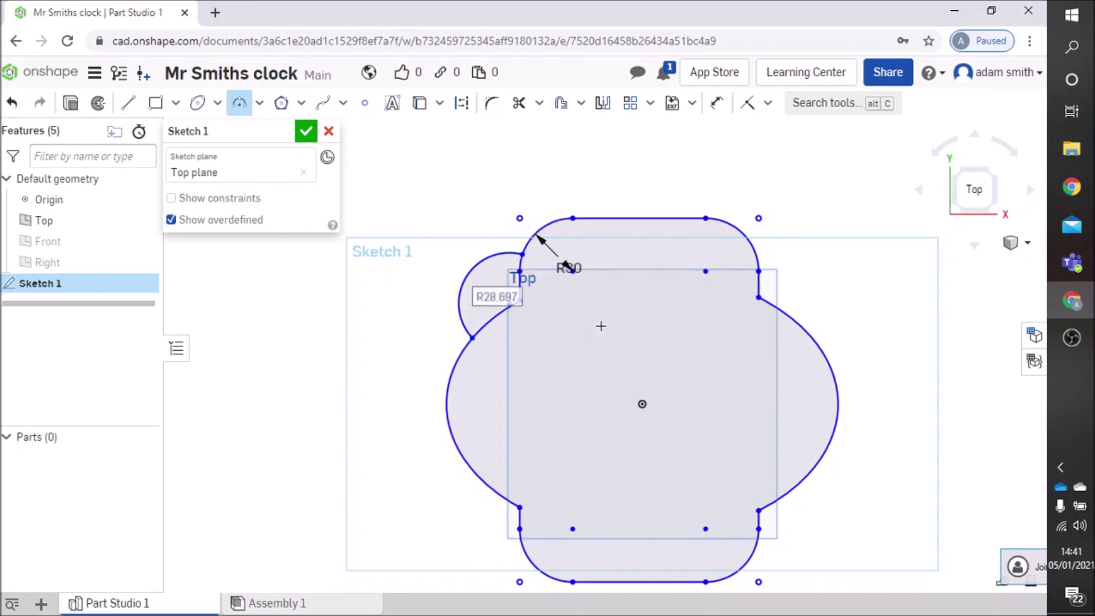
{"action": "left_click", "coordinate": [760, 273]}
{"action": "left_click", "coordinate": [795, 322]}
{"action": "left_click", "coordinate": [794, 292]}
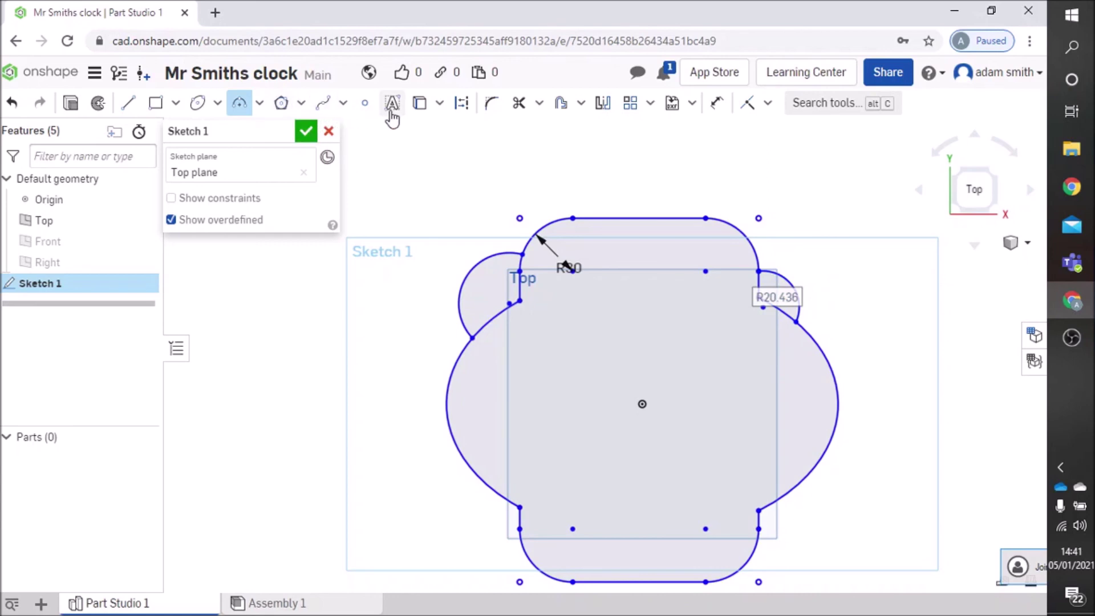
- Trim the leftover ellipse pieces and short vertical lines under both upper arcs
{"action": "left_click", "coordinate": [519, 102]}
{"action": "left_click", "coordinate": [499, 316]}
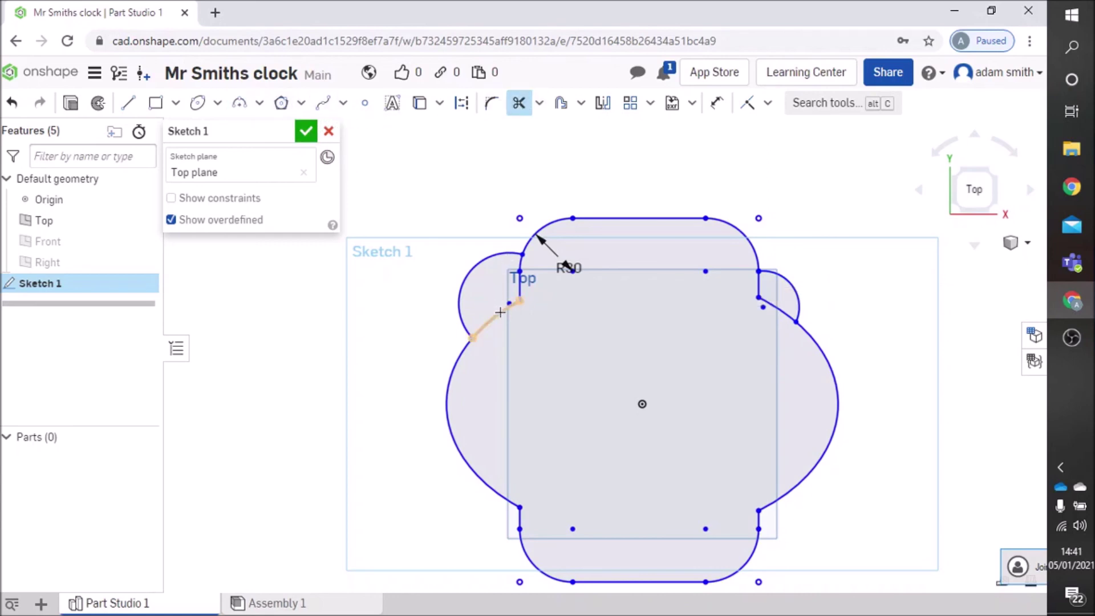
{"action": "left_click", "coordinate": [520, 285]}
{"action": "left_click", "coordinate": [759, 288]}
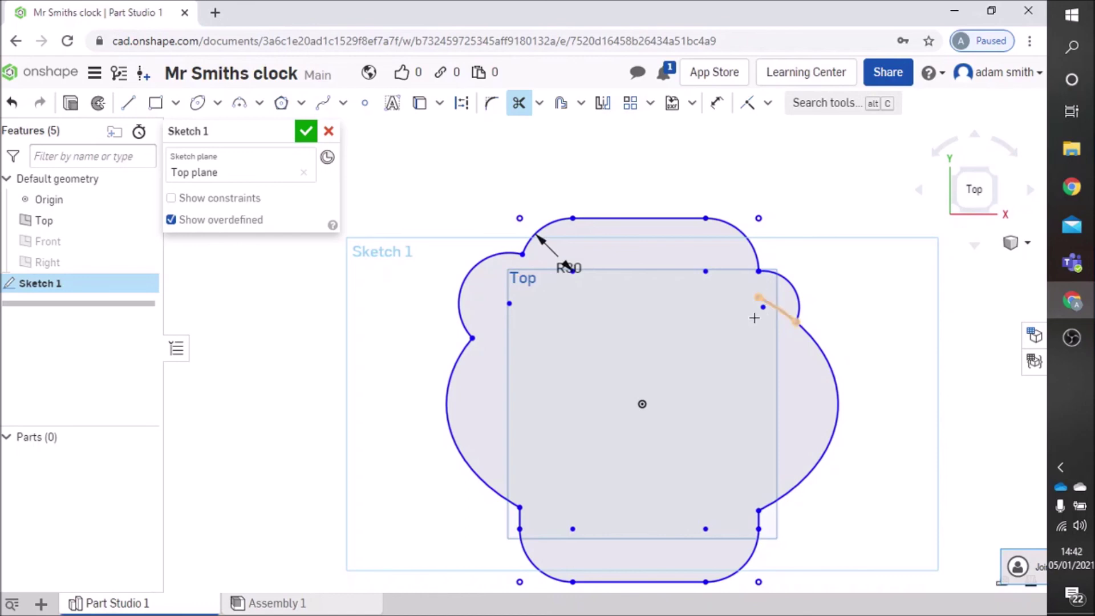
{"action": "left_click", "coordinate": [754, 318]}
{"action": "scroll", "coordinate": [570, 378], "scroll_direction": "down", "scroll_amount": 3}
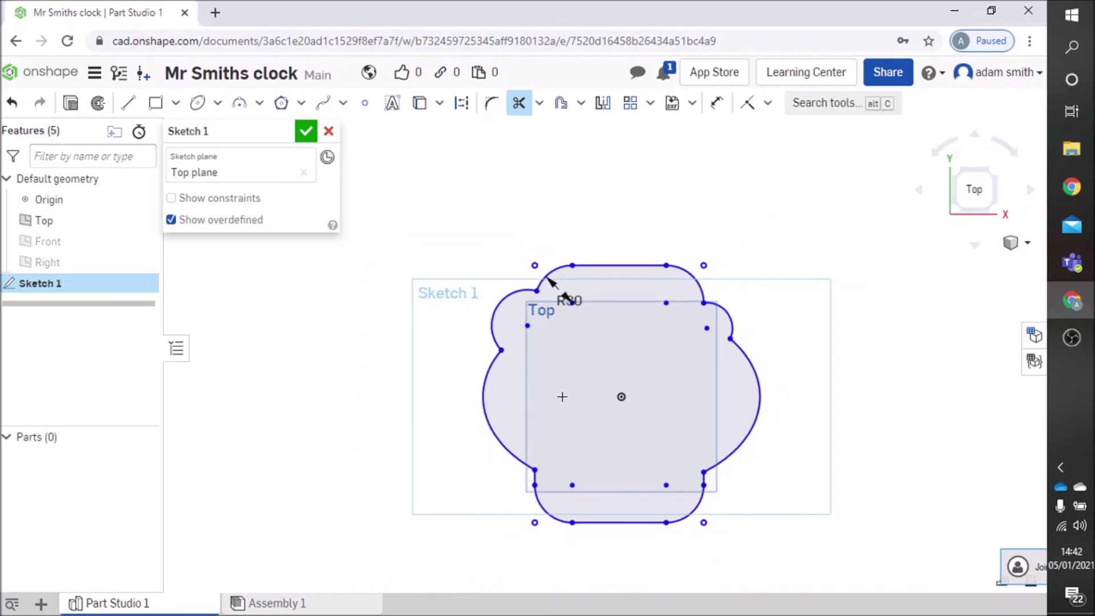